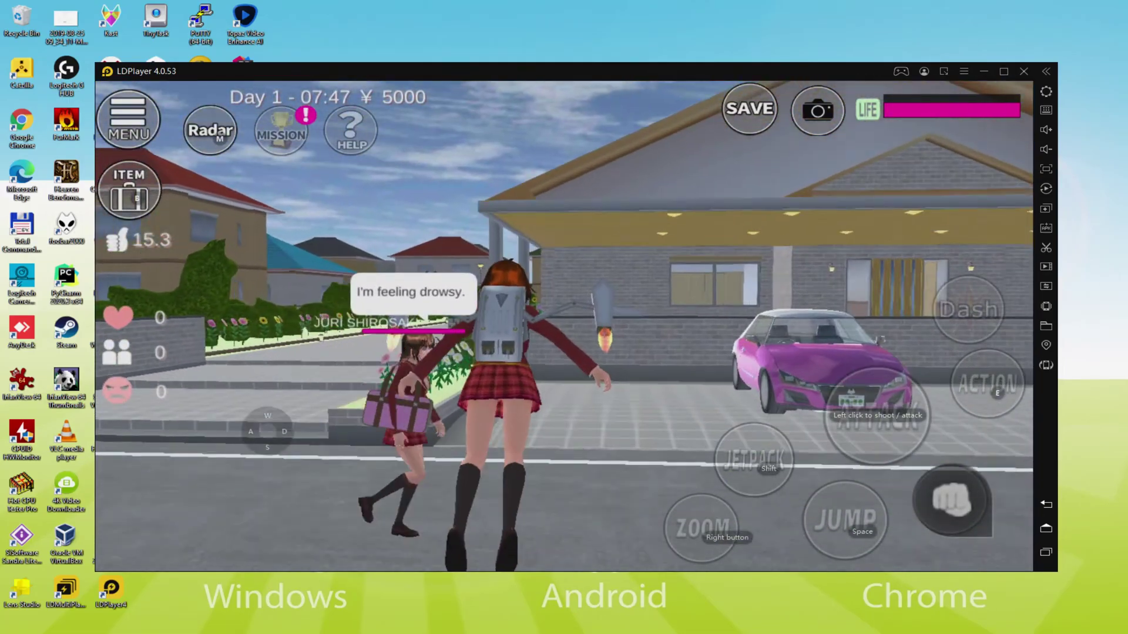
# Step: Walk the schoolgirl up to the other student and punch her repeatedly
pyautogui.press('s')
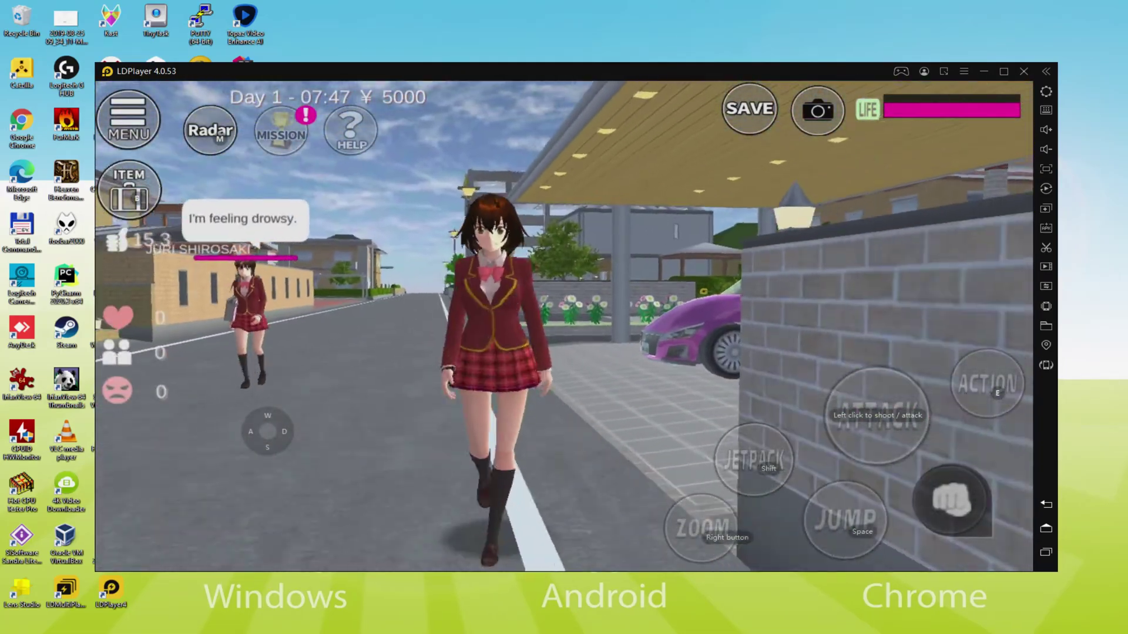
pyautogui.press('w')
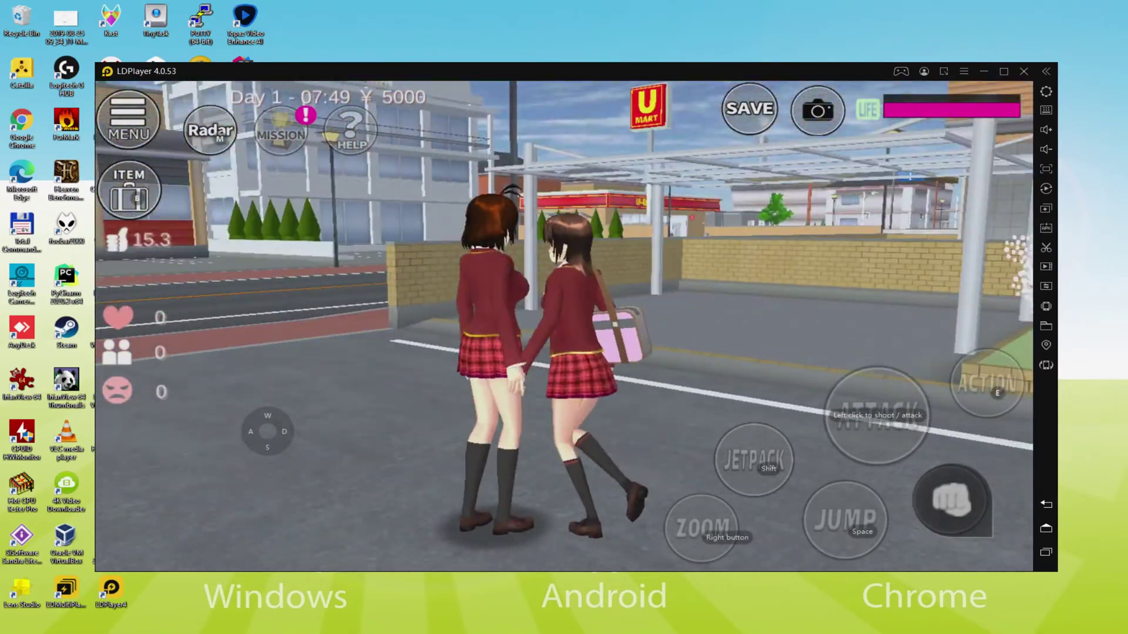
pyautogui.click(564, 317)
pyautogui.click(563, 317)
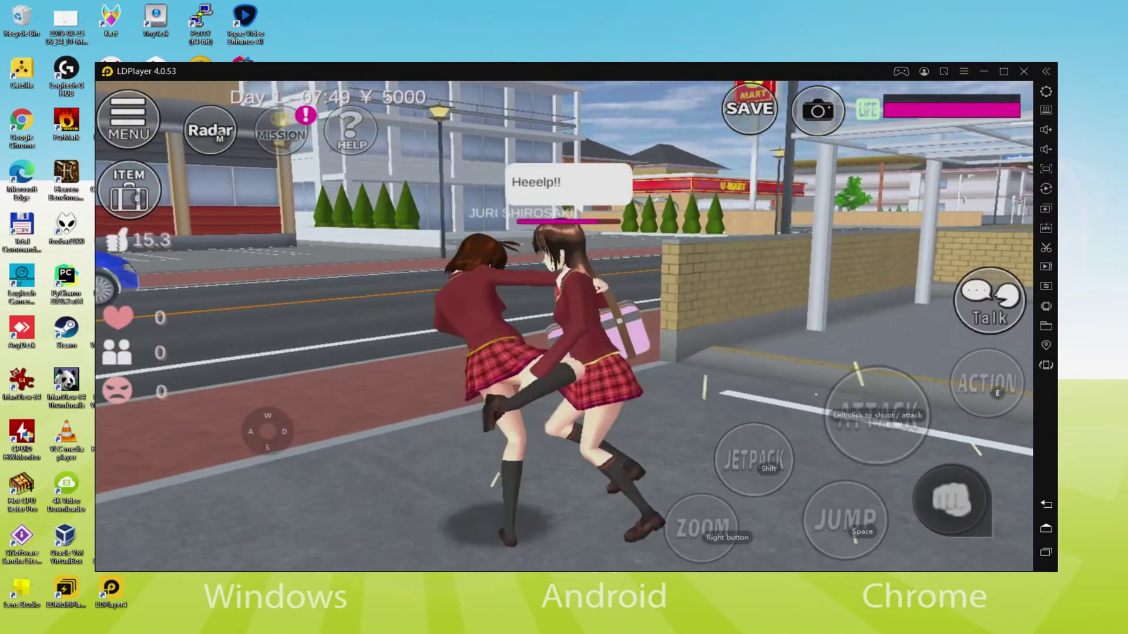
pyautogui.click(564, 317)
# Step: Chase the fleeing student down the street, lifting off with the jetpack
pyautogui.press('w')
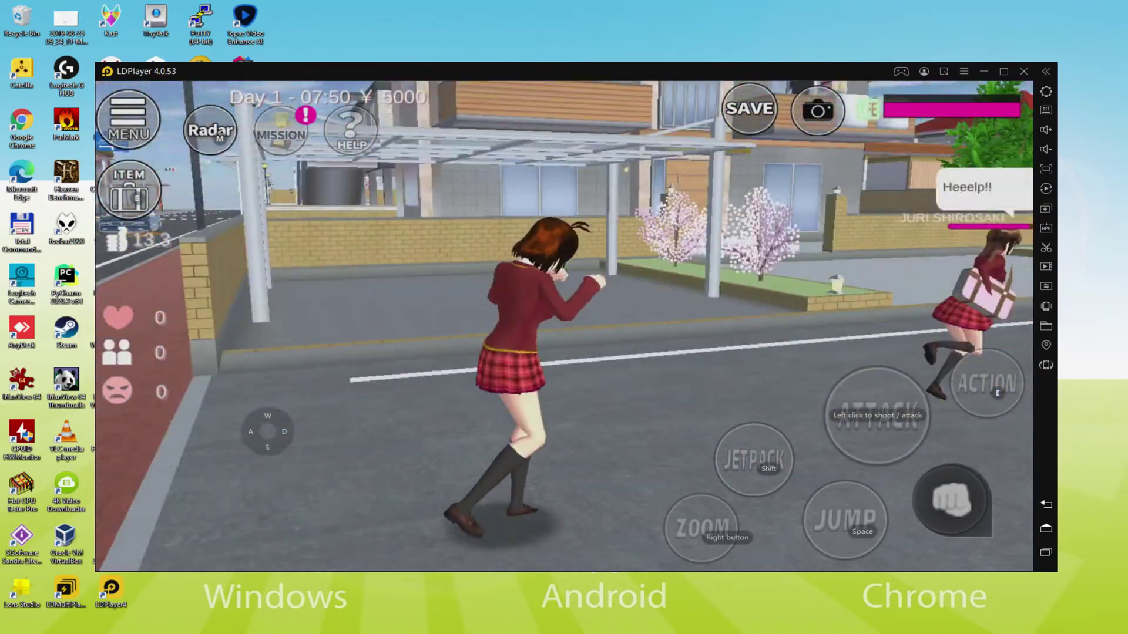
pyautogui.press('shift')
pyautogui.press('space')
pyautogui.press('w')
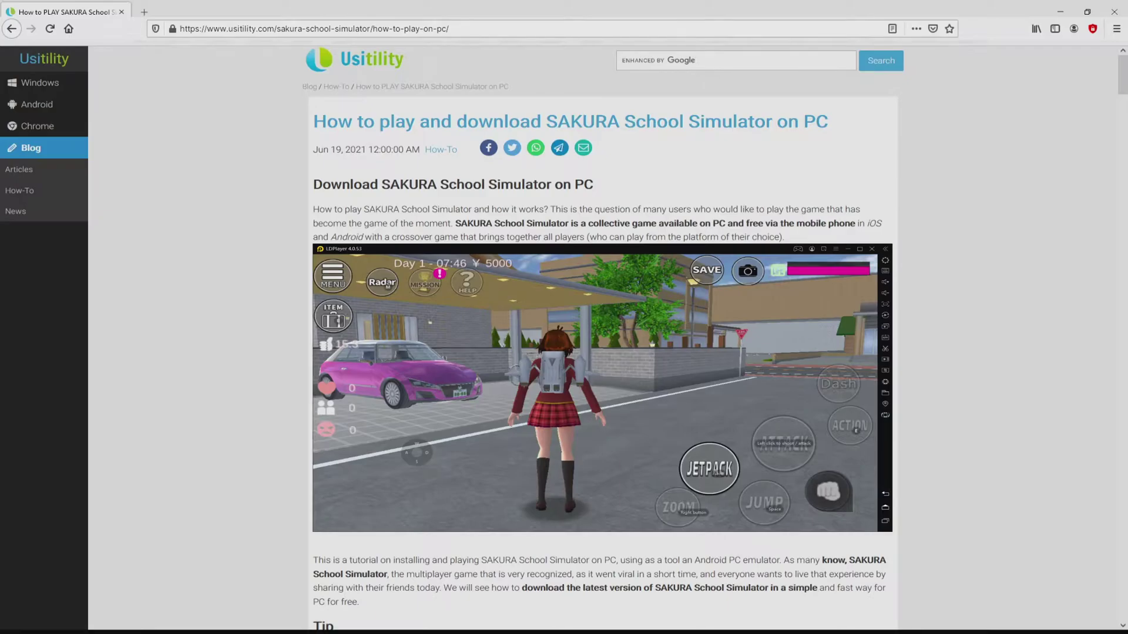
# Step: Scroll the Usitility article down to the Tip section and the Download Game on PC button
pyautogui.scroll(-4, 603, 353)
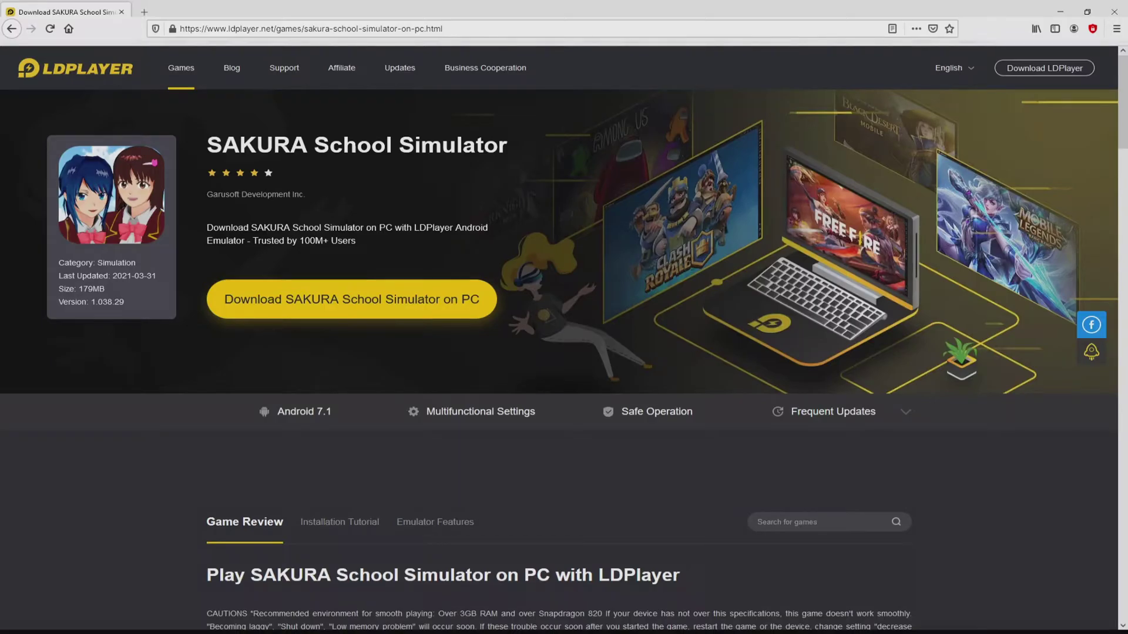
# Step: Scroll down through the LDPlayer SAKURA School Simulator page and back up again
pyautogui.scroll(-15, 558, 352)
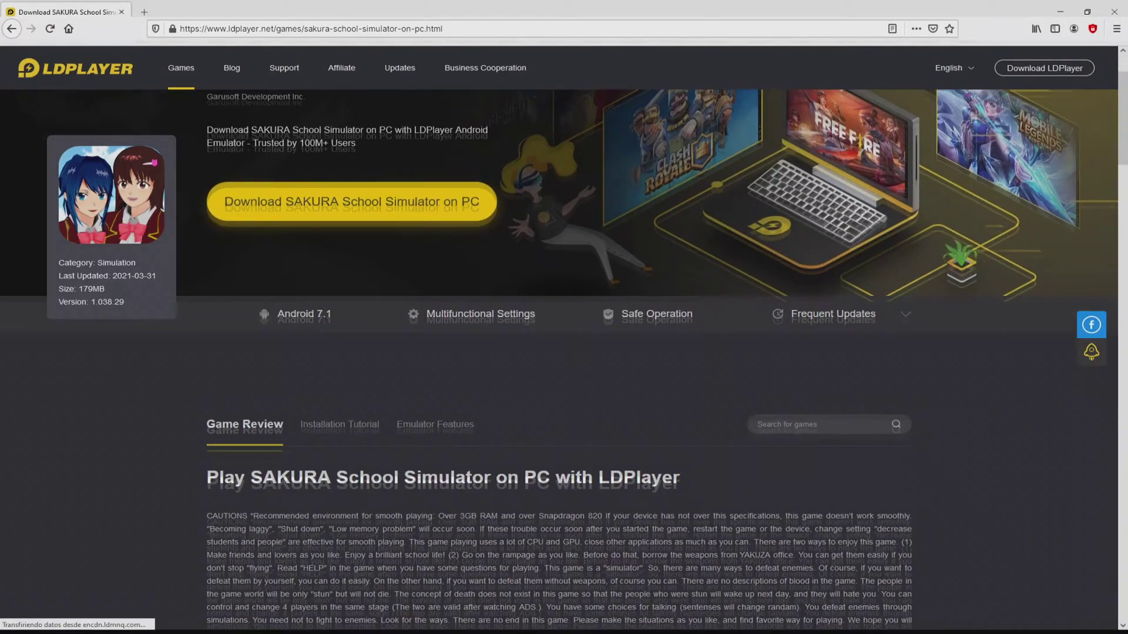
pyautogui.scroll(-12, 558, 352)
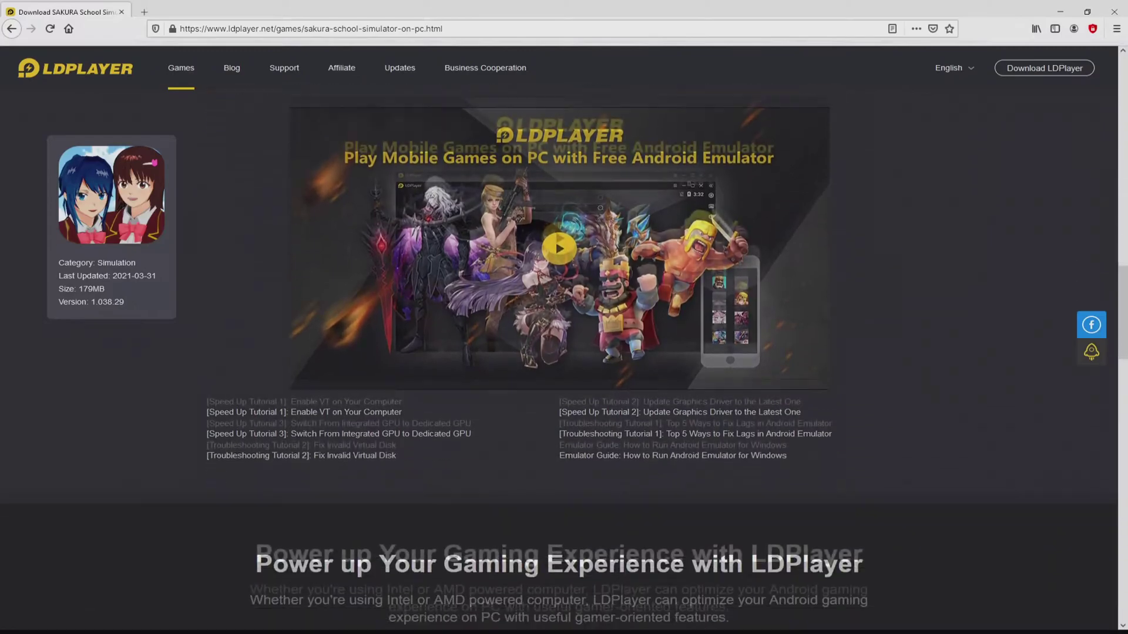
pyautogui.scroll(1, 558, 352)
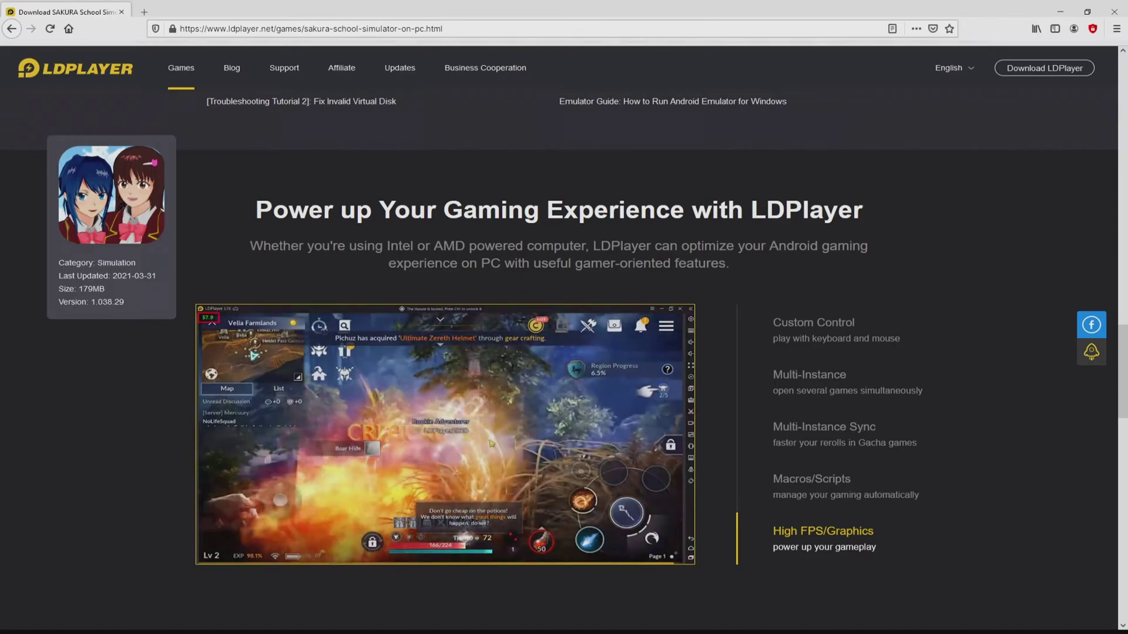
pyautogui.scroll(10, 557, 353)
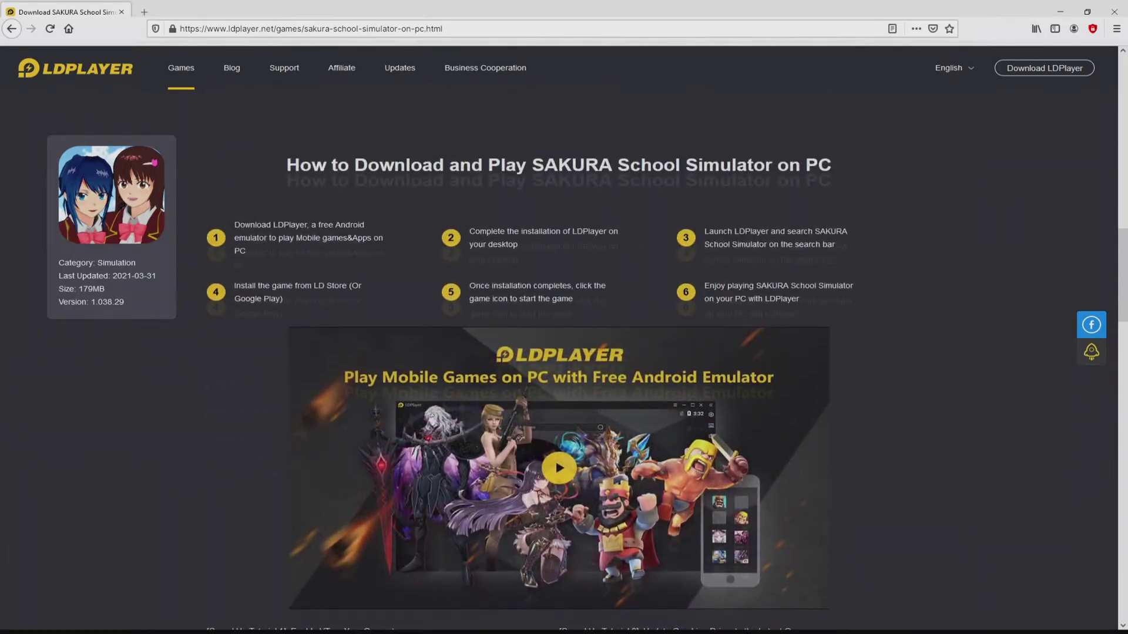
pyautogui.scroll(5, 558, 352)
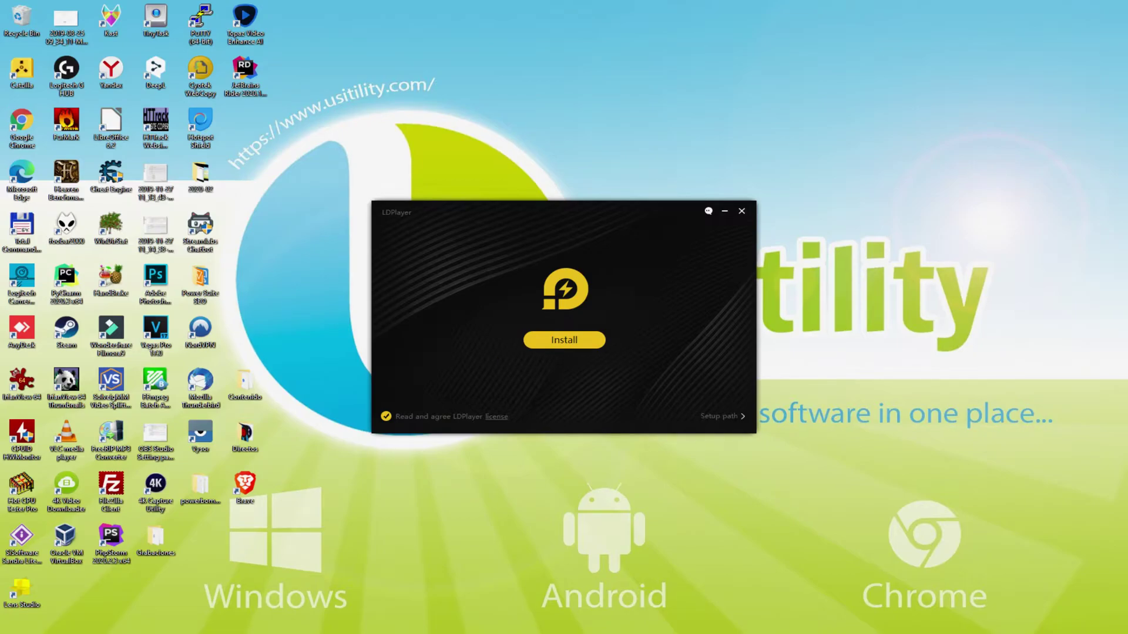
# Step: Check the C:\LDPlayer\LDPlayer4.0\ setup path, install, and reject the Avast and McAfee offers
pyautogui.click(689, 406)
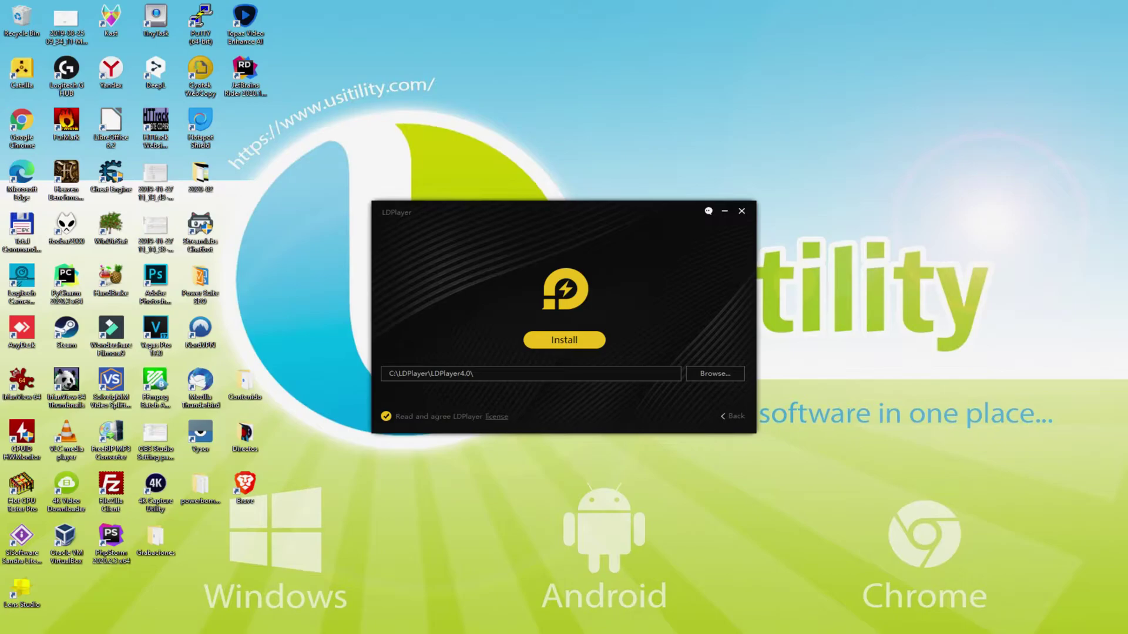
pyautogui.click(722, 406)
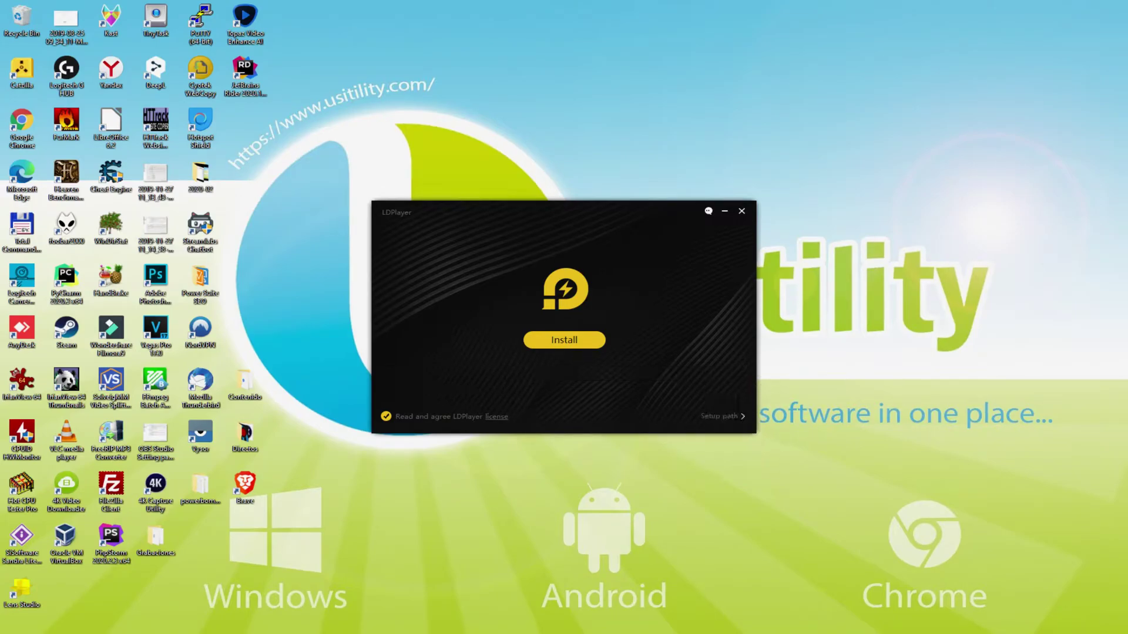
pyautogui.click(561, 339)
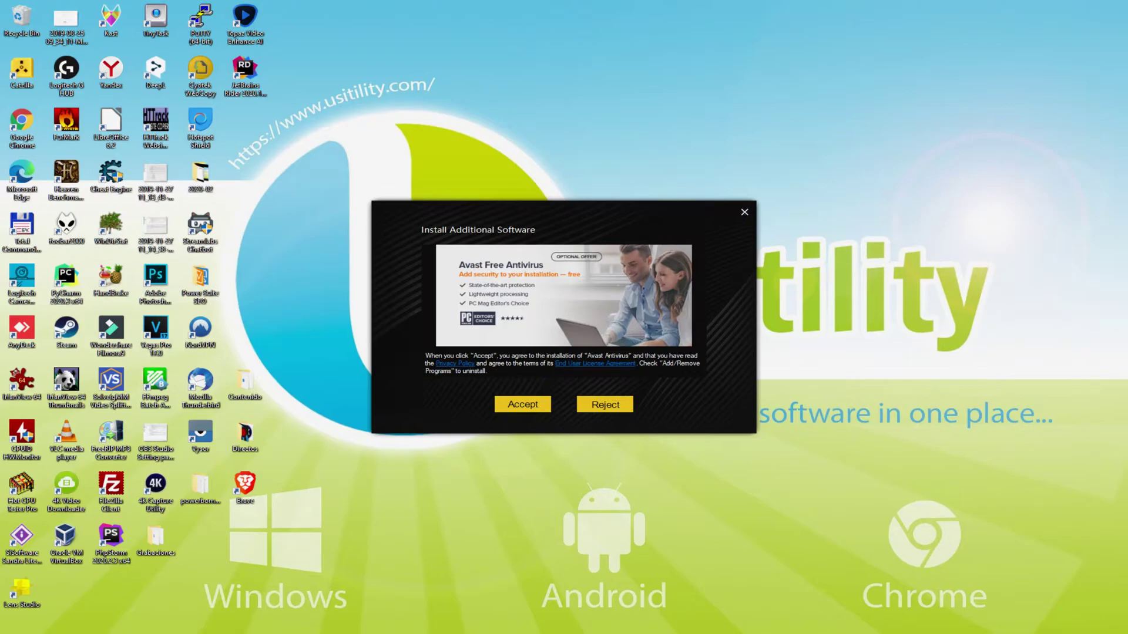
pyautogui.click(605, 403)
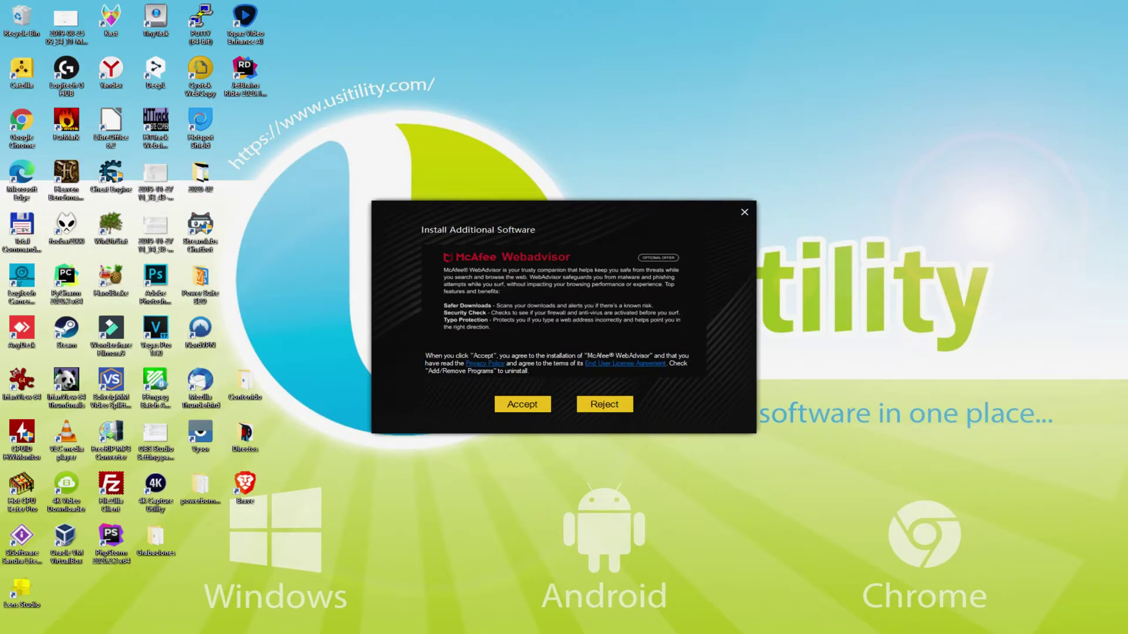
pyautogui.click(604, 404)
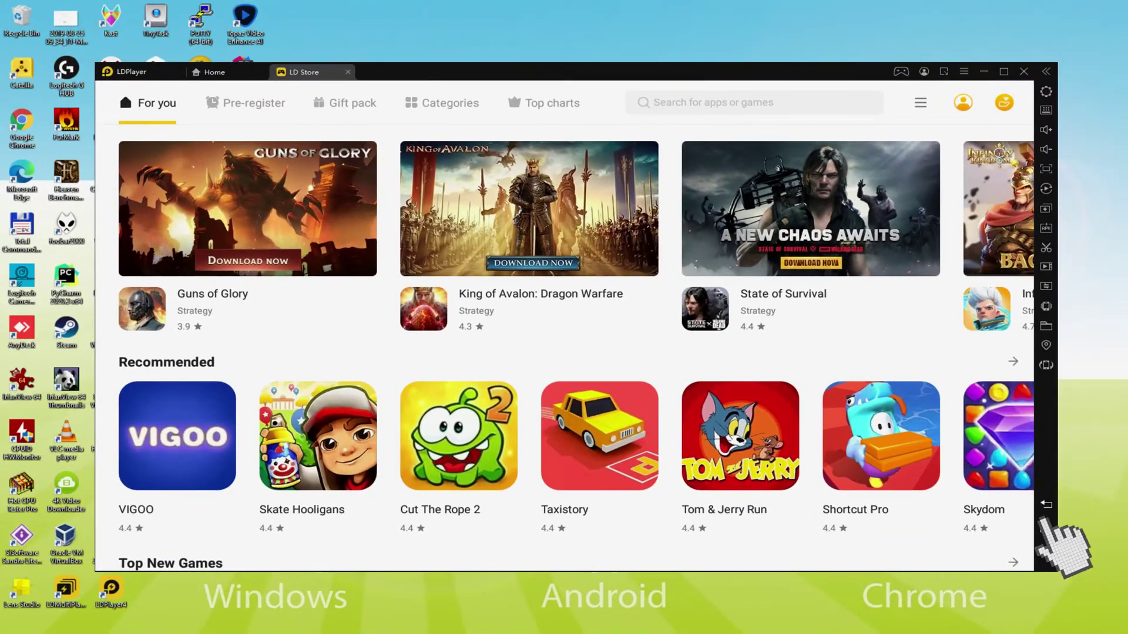
# Step: Leave the LD Store for the Android home screen using the sidebar Home button
pyautogui.click(1046, 528)
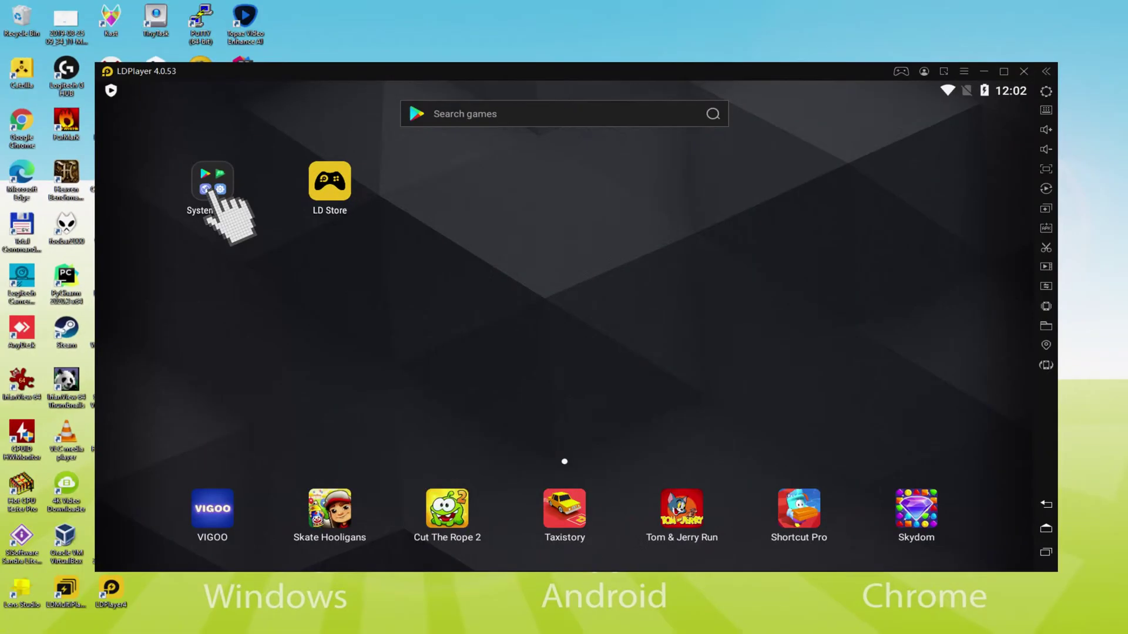
pyautogui.click(370, 177)
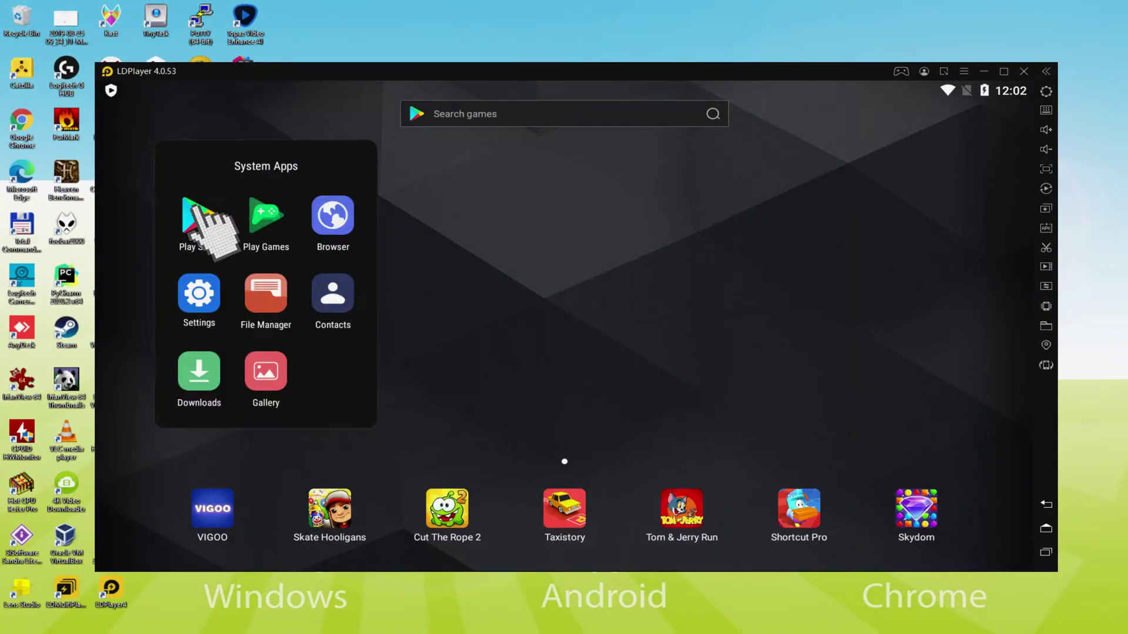
pyautogui.click(206, 218)
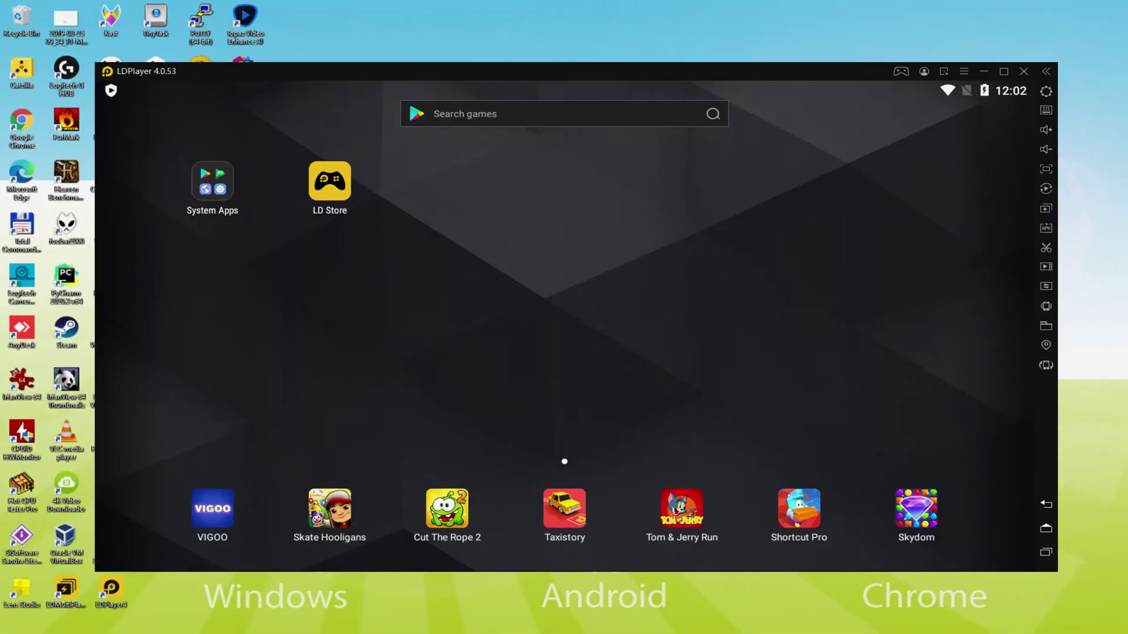
# Step: Install SAKURA School Simulator from the Play Store in System Apps, then return home
pyautogui.click(219, 193)
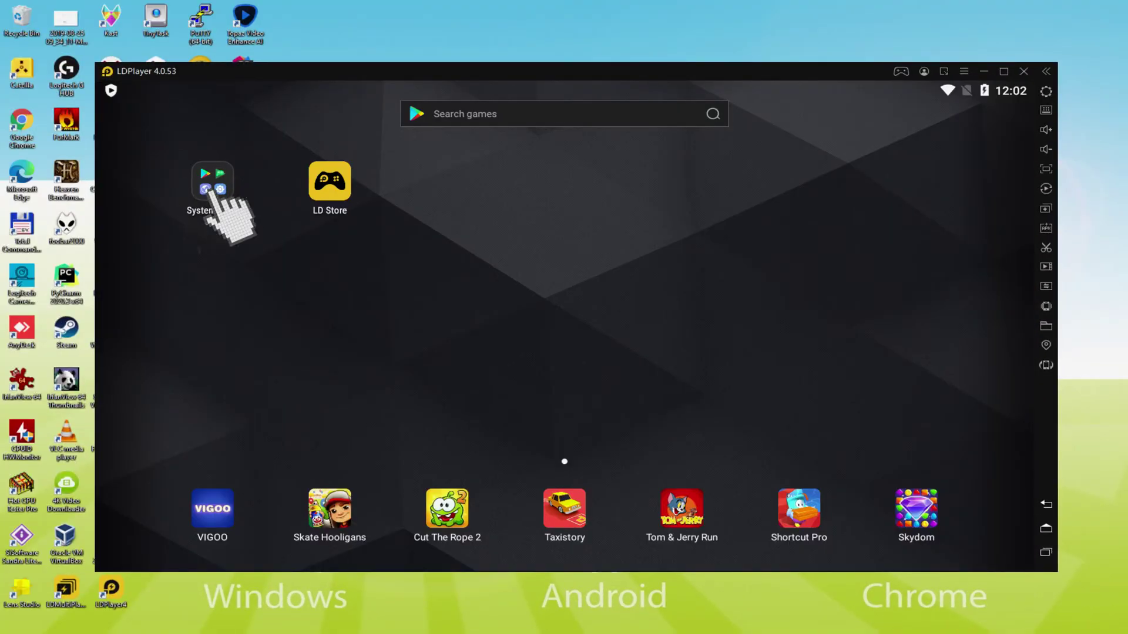
pyautogui.click(195, 207)
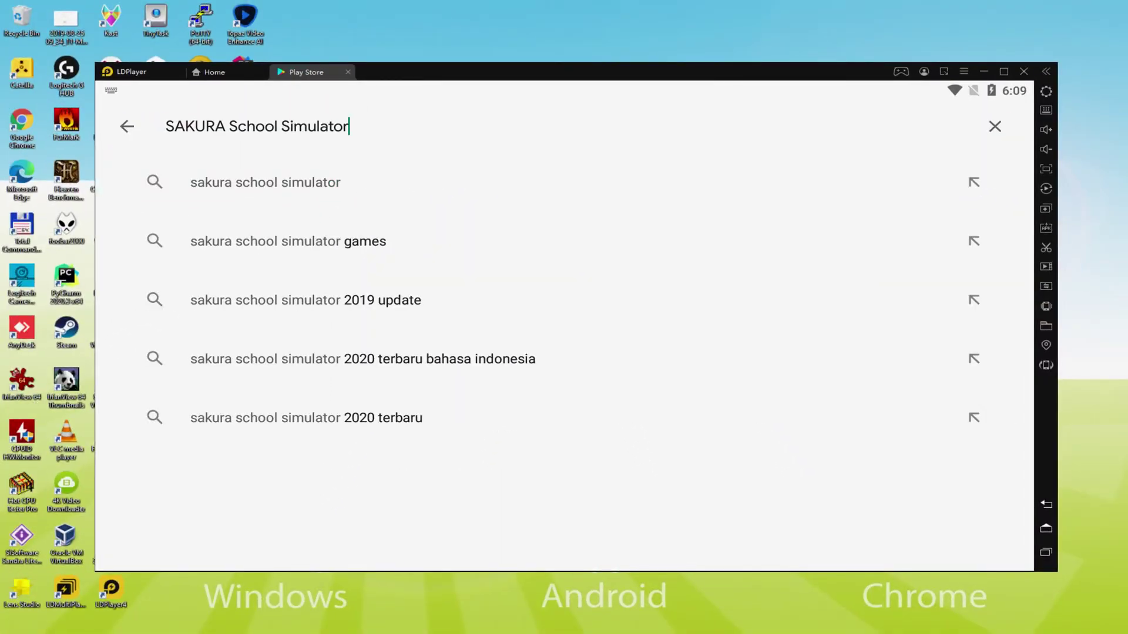
pyautogui.click(237, 176)
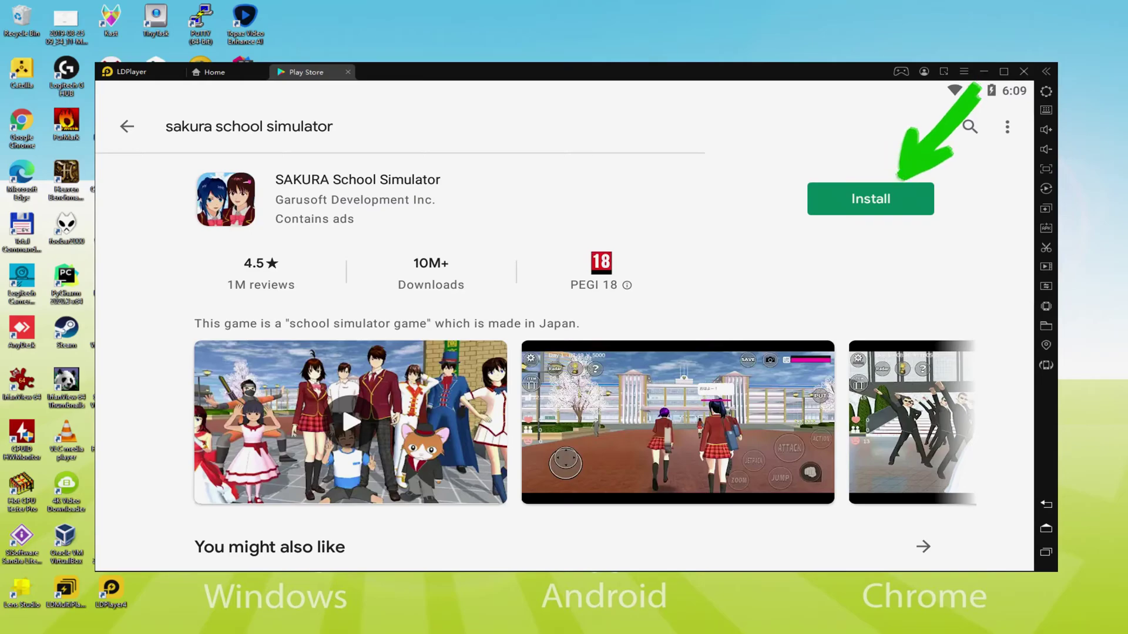
pyautogui.click(898, 197)
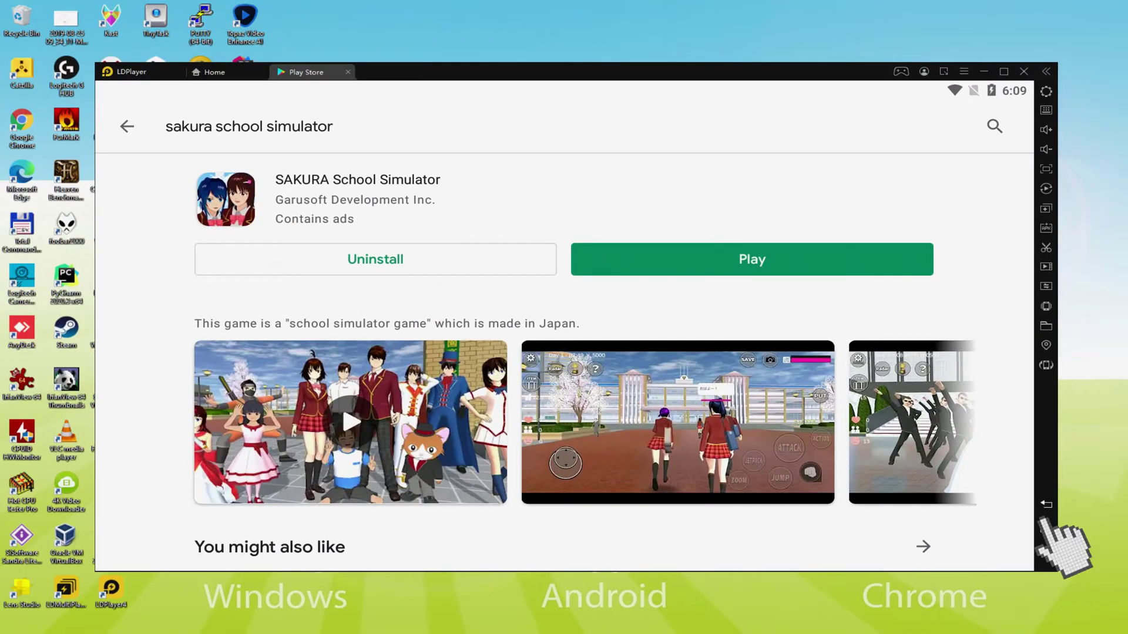
pyautogui.click(1046, 528)
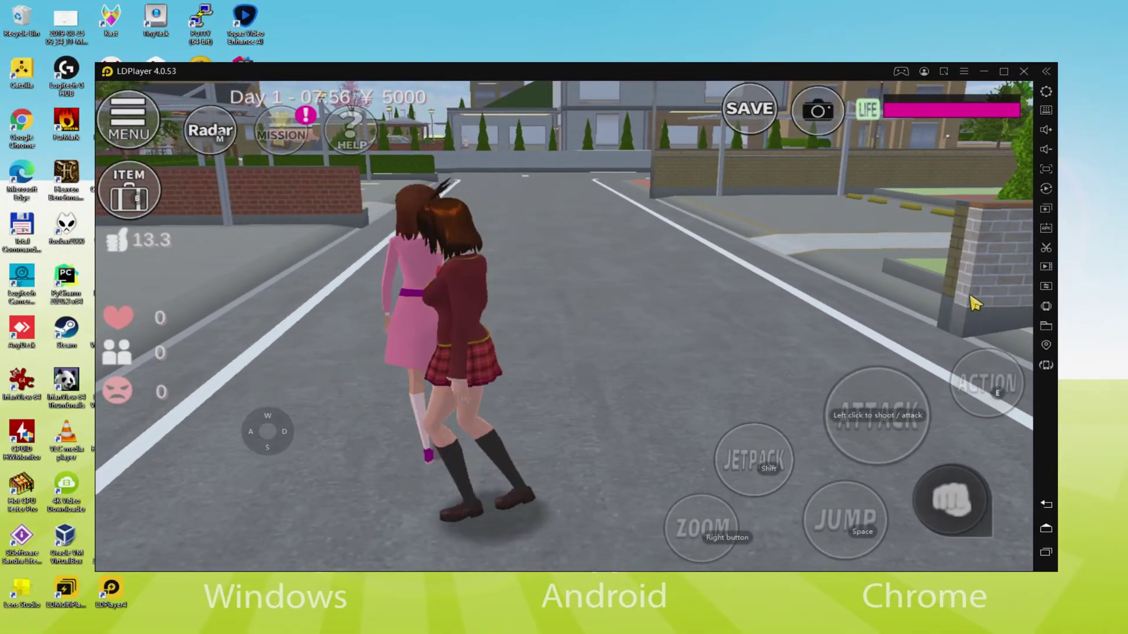
# Step: Greet Ayumi with HELLO and tell her she looks nice
pyautogui.press('e')
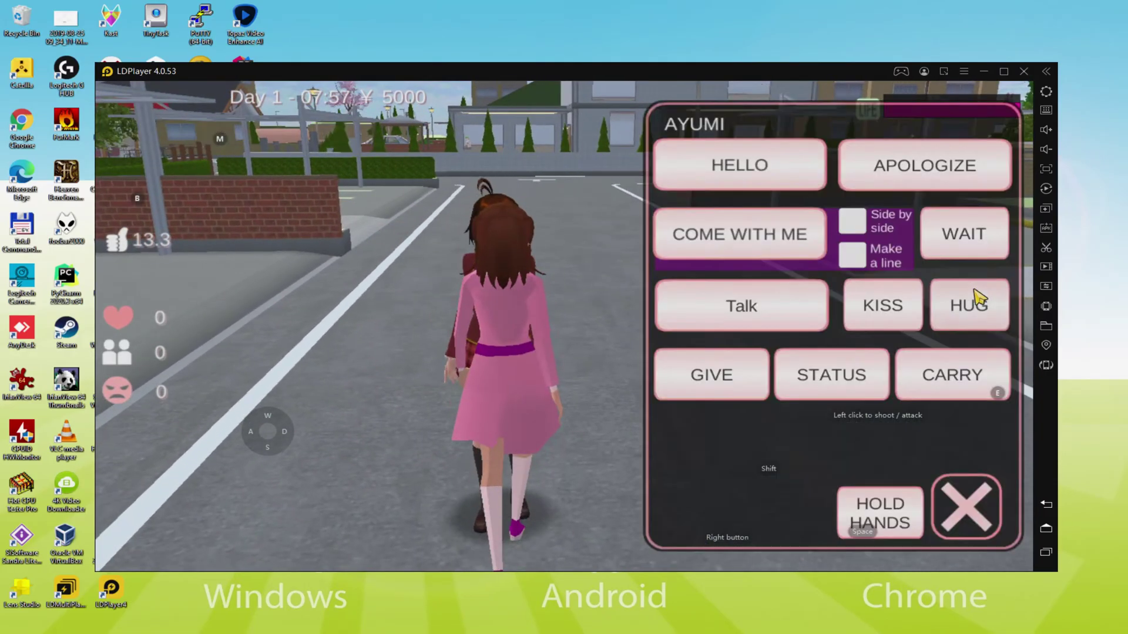
pyautogui.click(761, 171)
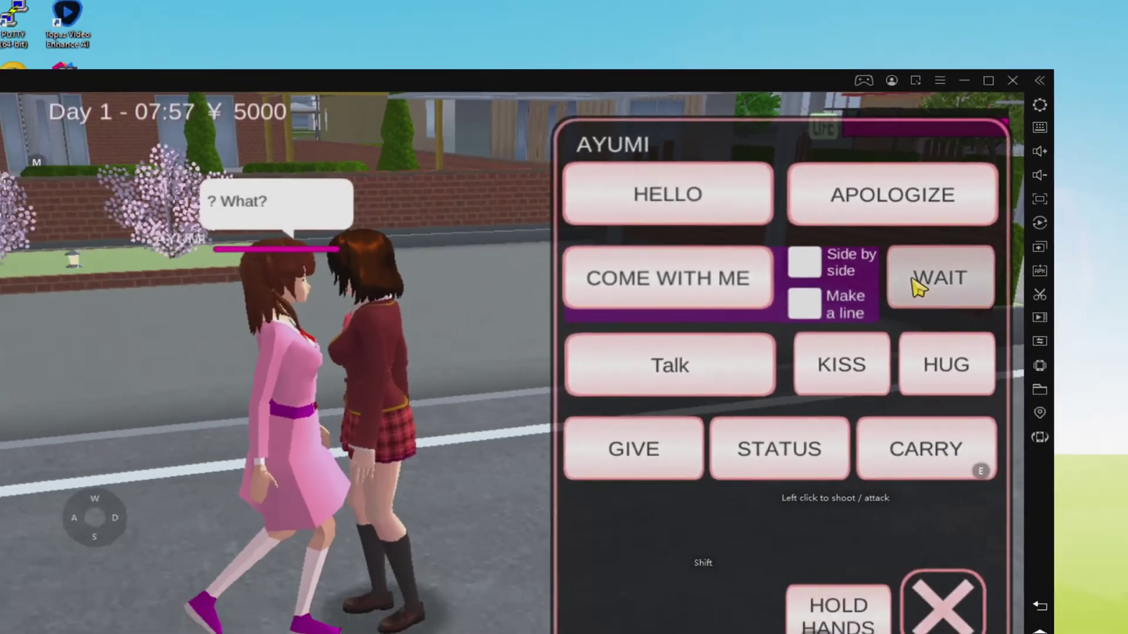
pyautogui.click(946, 241)
pyautogui.click(1002, 71)
pyautogui.click(1062, 297)
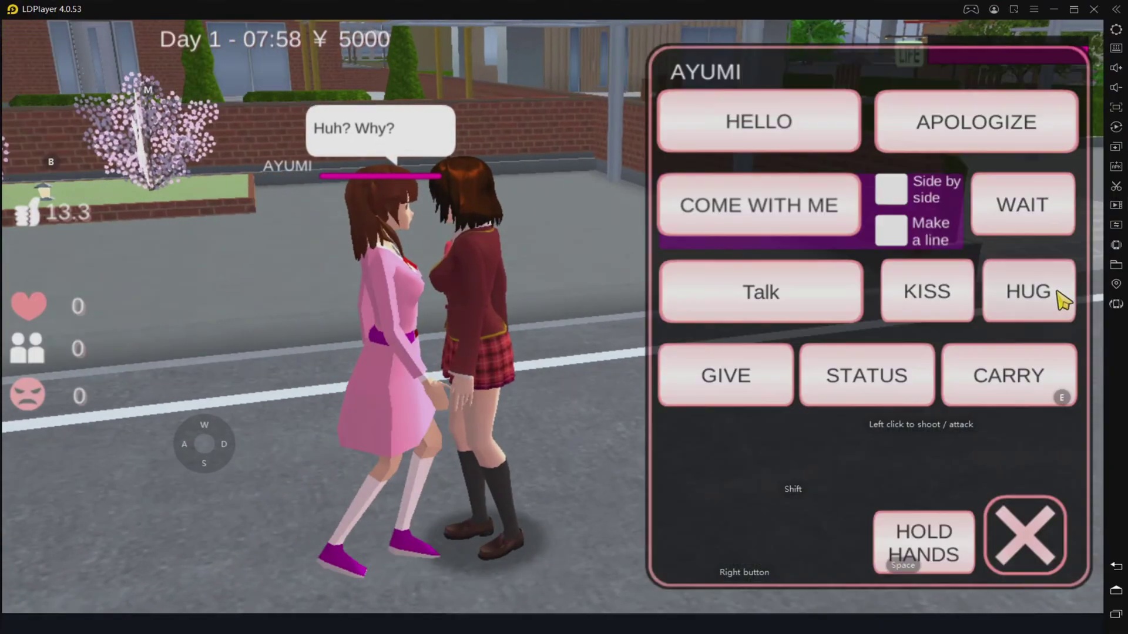
pyautogui.click(819, 304)
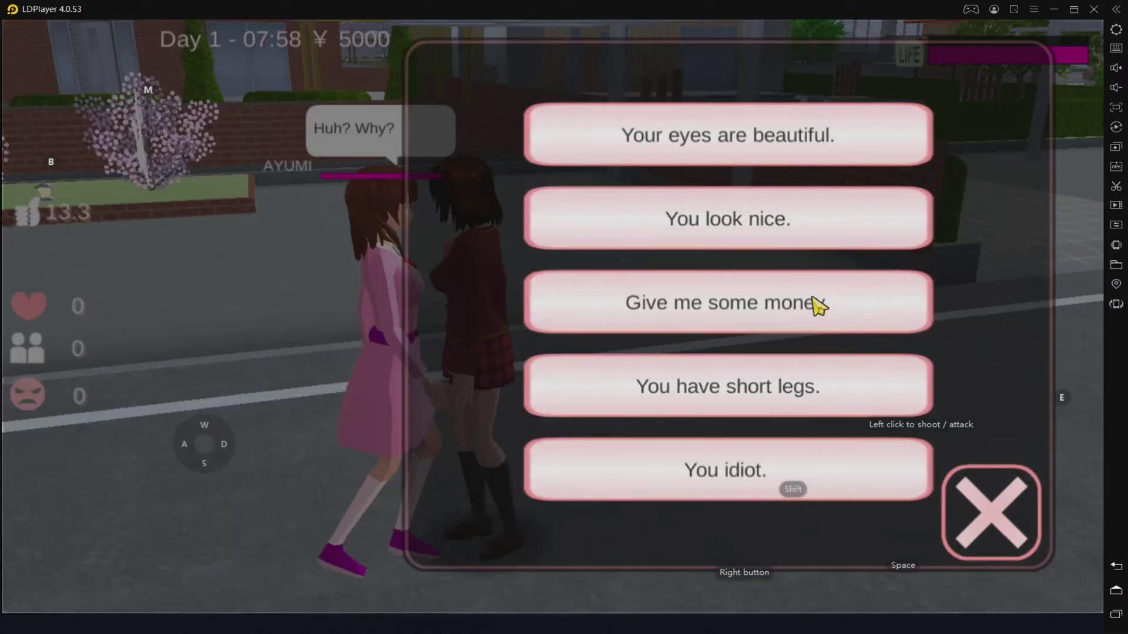
pyautogui.click(742, 219)
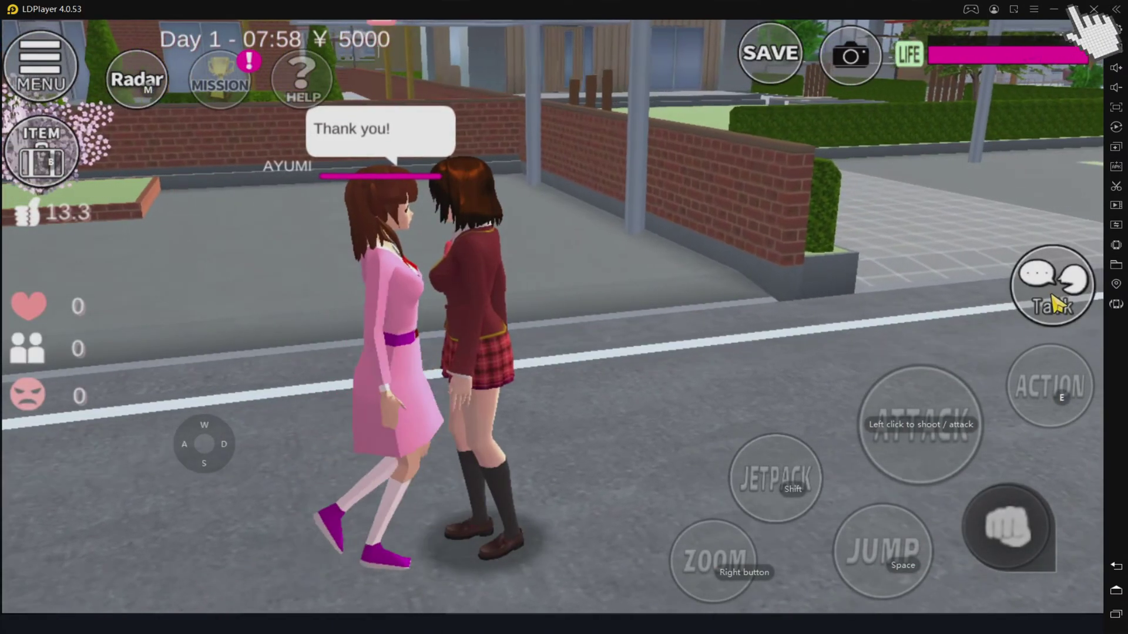
# Step: Say another line to Ayumi, ask her for a kiss, then hug her
pyautogui.click(1073, 9)
pyautogui.click(992, 315)
pyautogui.click(804, 318)
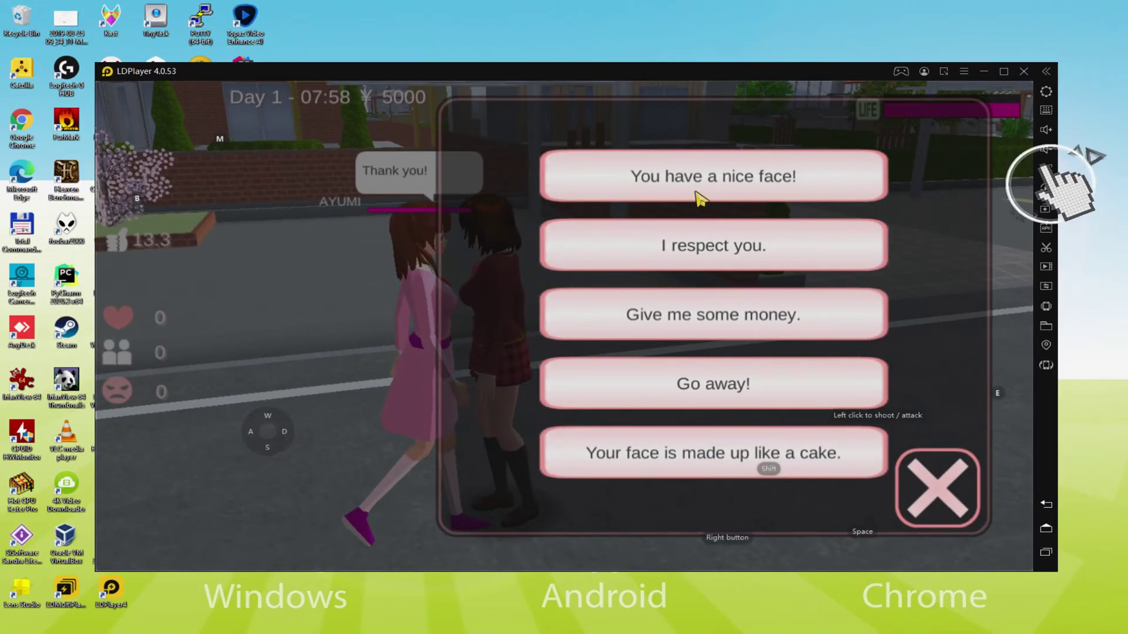
pyautogui.click(696, 192)
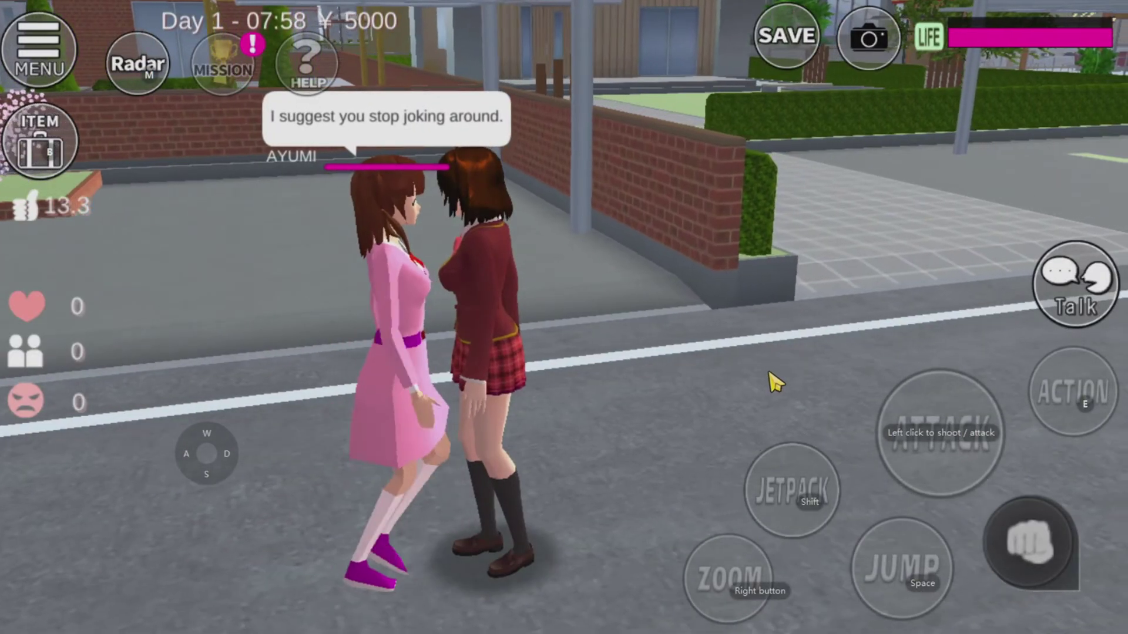
pyautogui.click(1077, 302)
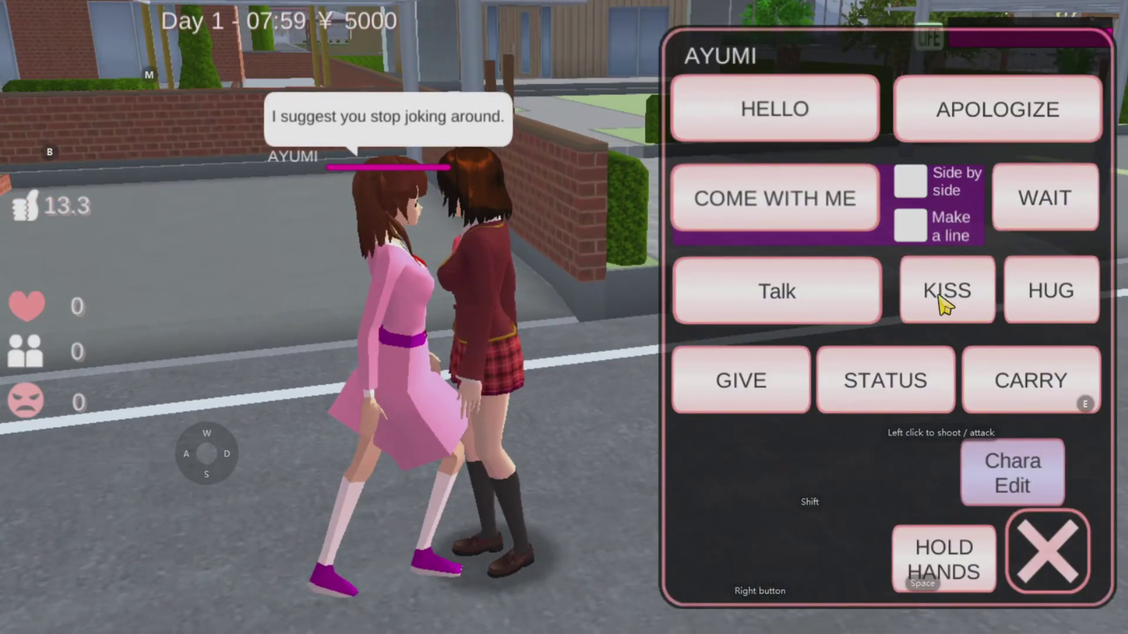
pyautogui.click(944, 303)
pyautogui.click(1079, 279)
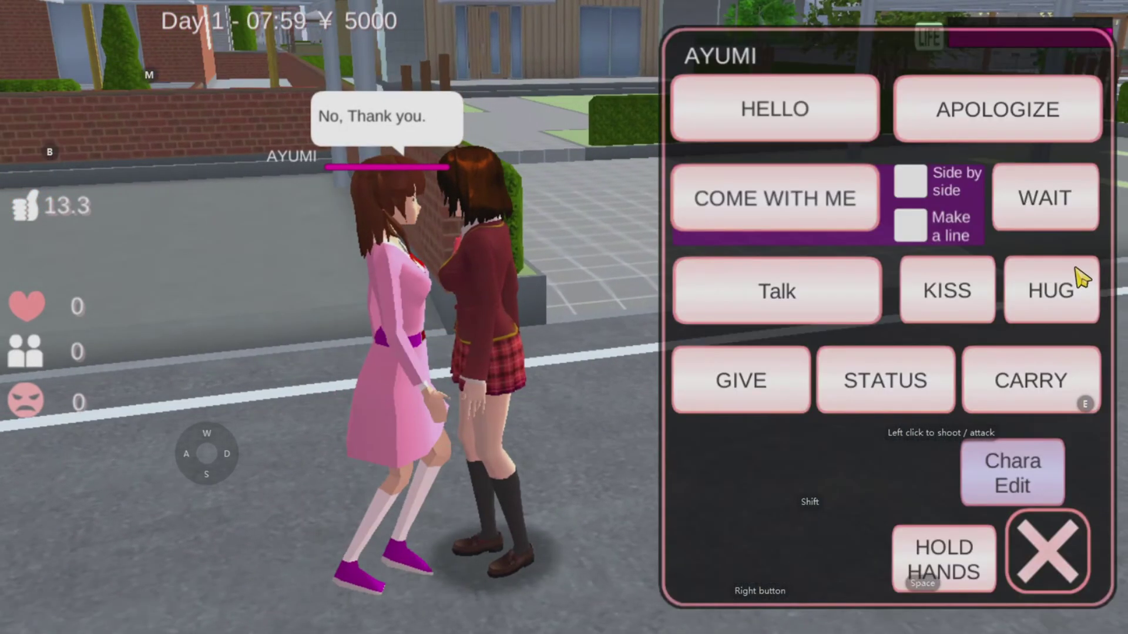
pyautogui.click(1051, 305)
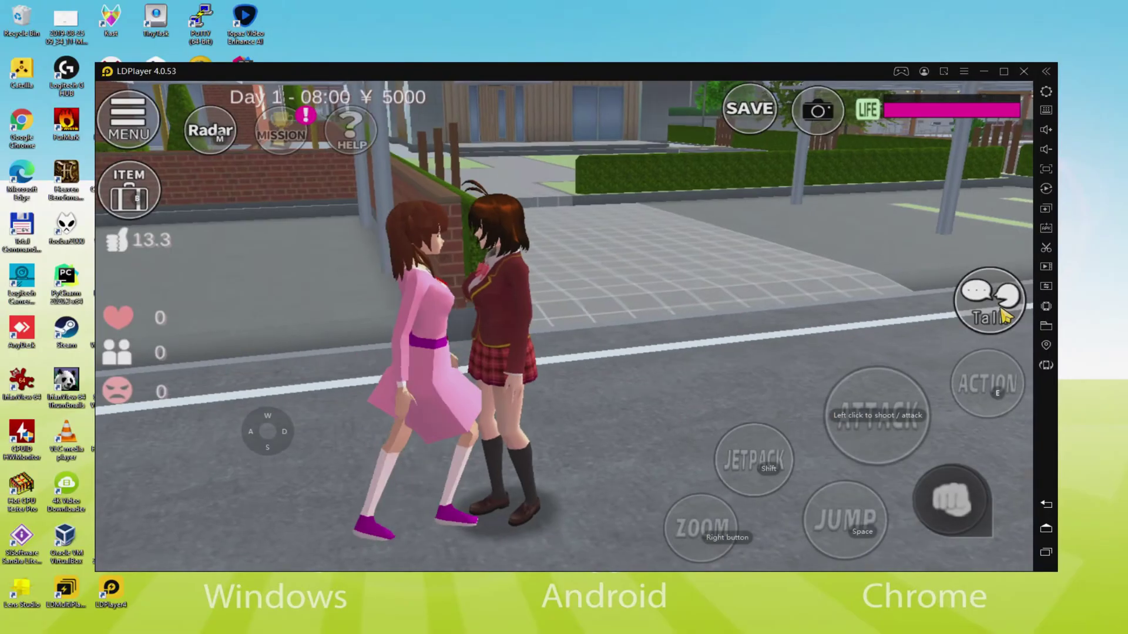
# Step: Pick up Ayumi with CARRY, walk forward, and take off on the jetpack
pyautogui.click(981, 311)
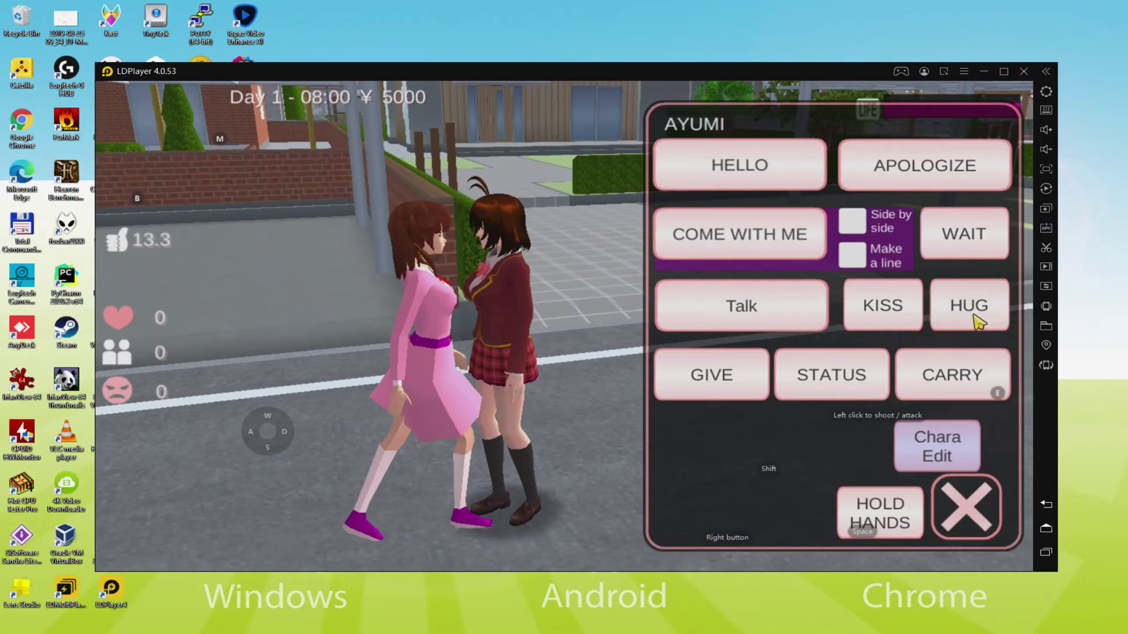
pyautogui.click(957, 385)
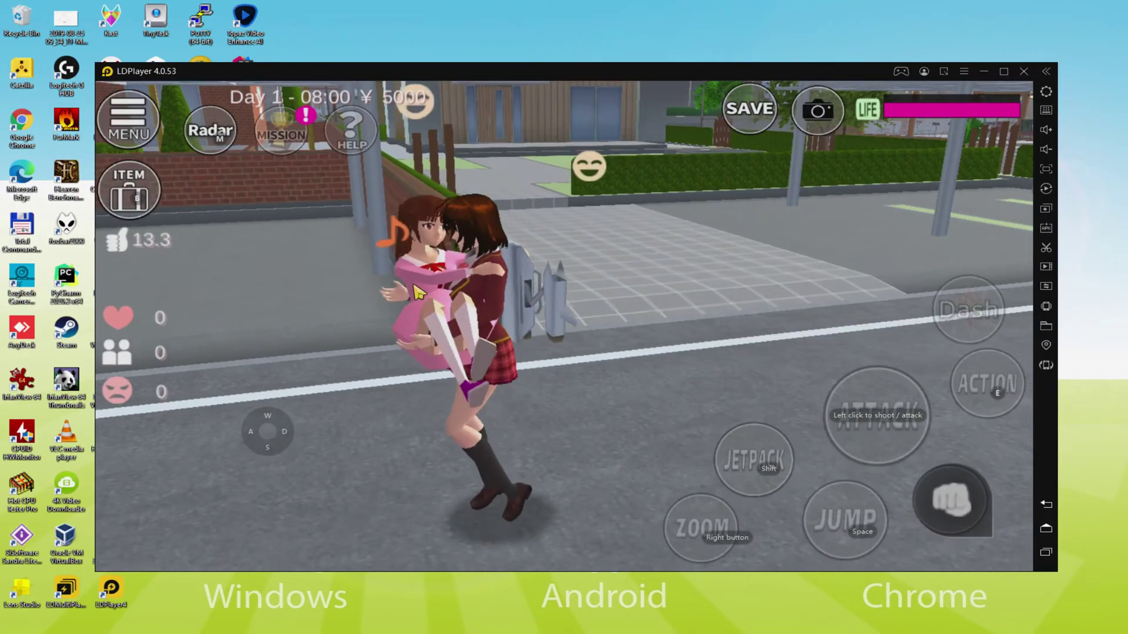
pyautogui.press('w')
pyautogui.press('shift')
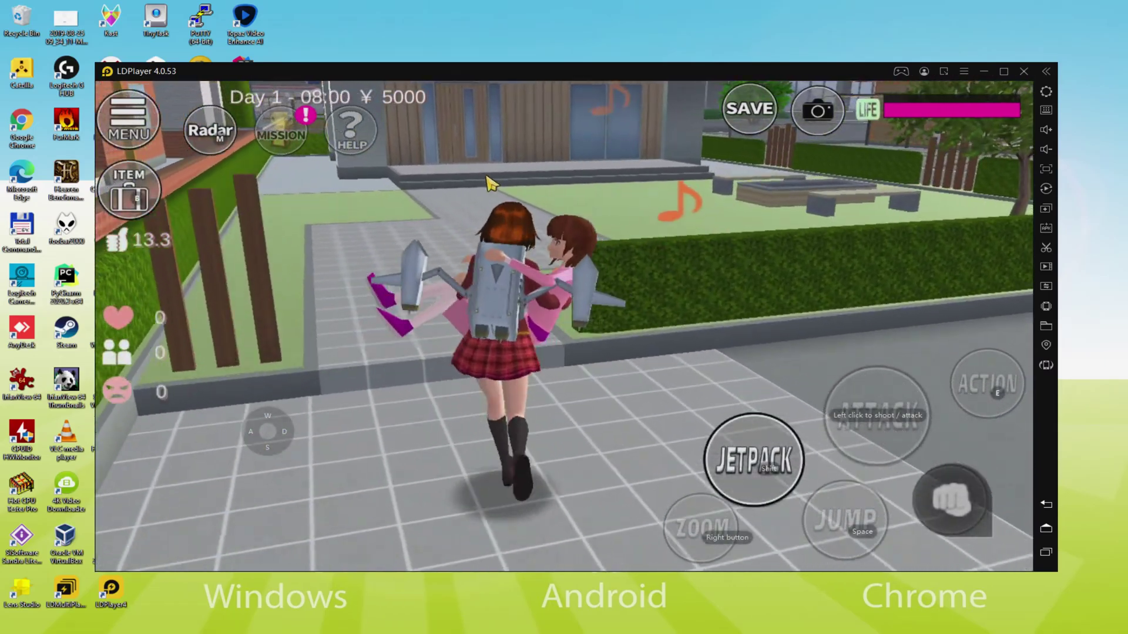
pyautogui.press('space')
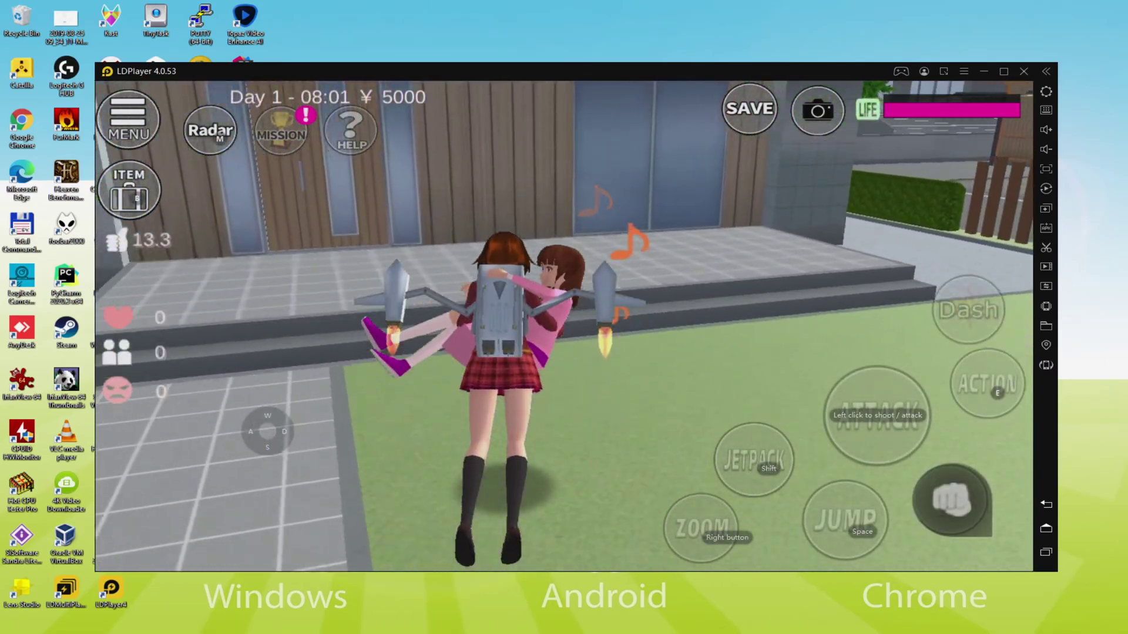
pyautogui.press('space')
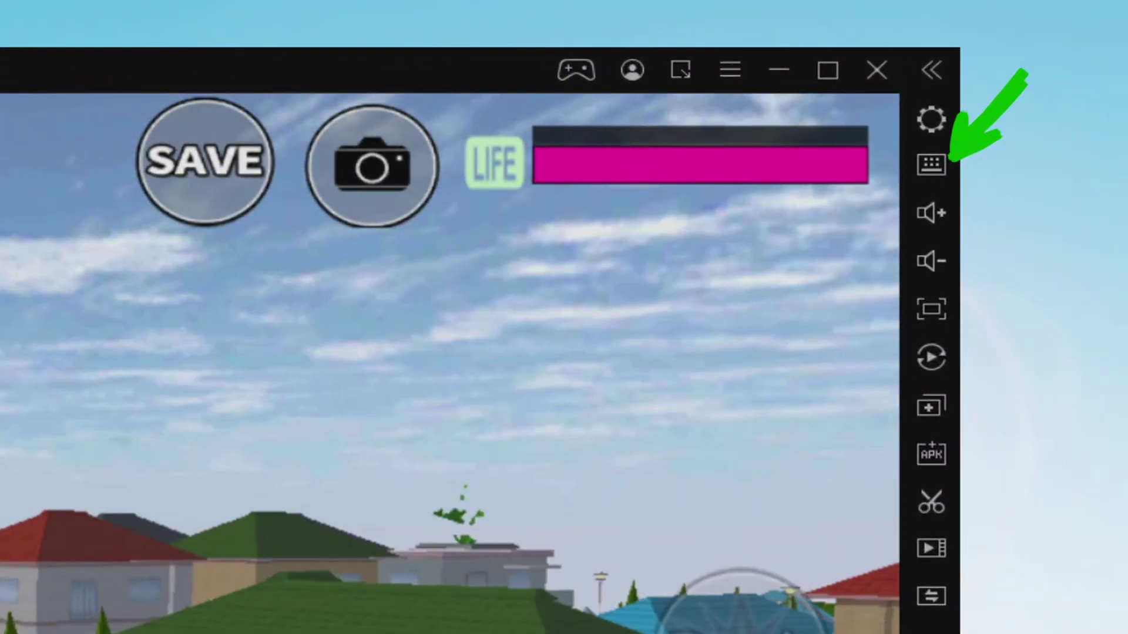
# Step: View and close the key mapping panel, set down the girl, and say HELLO to the police officer
pyautogui.click(1035, 123)
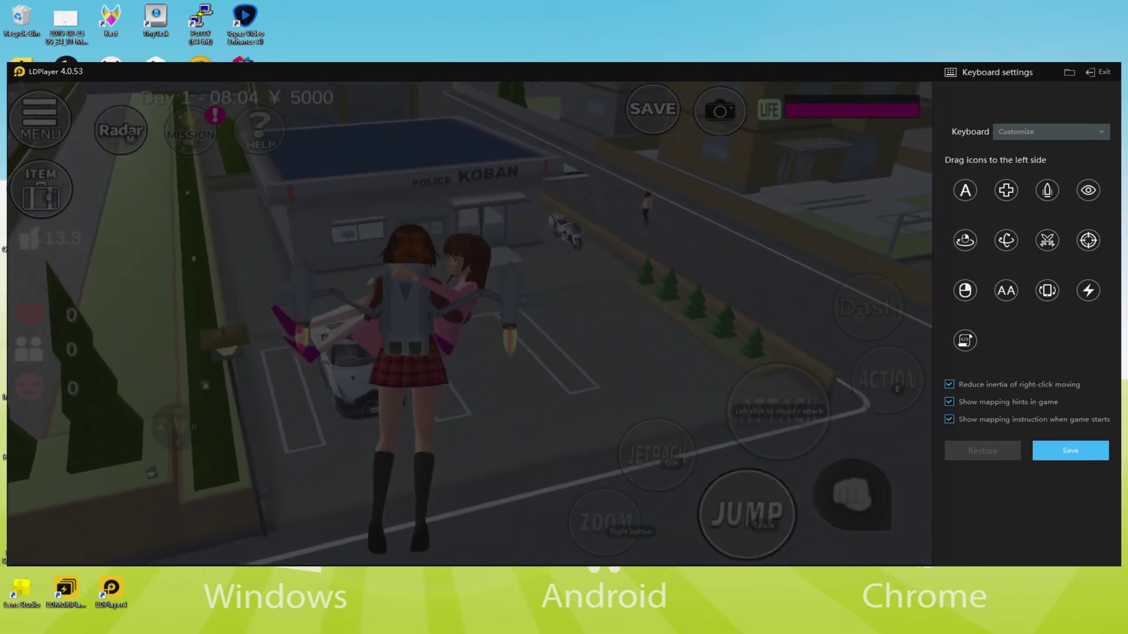
pyautogui.click(1098, 72)
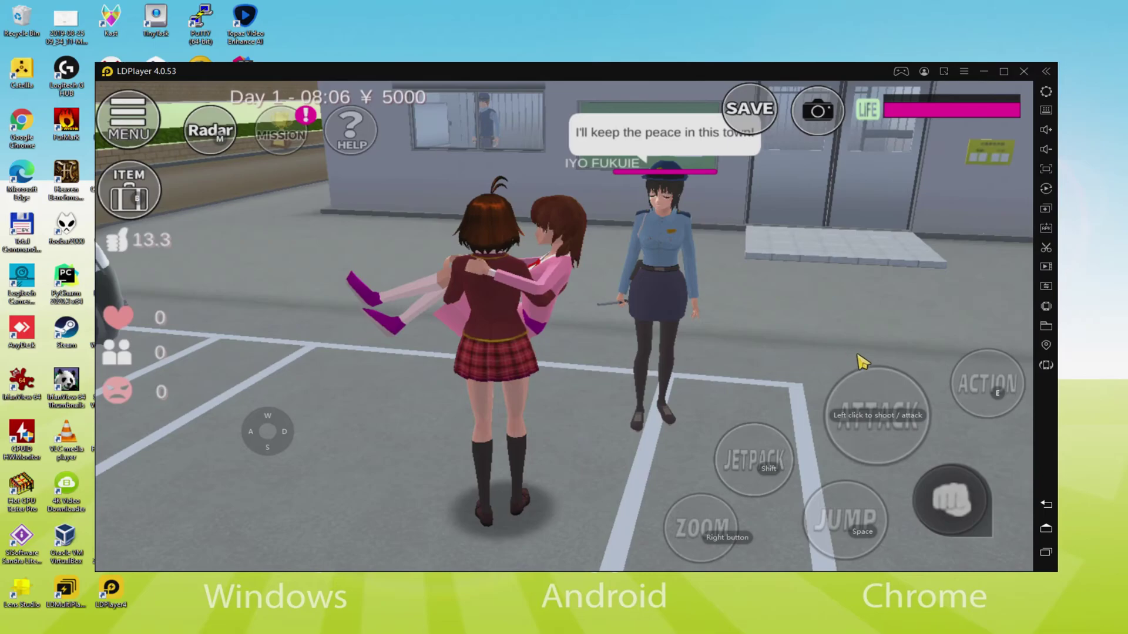
pyautogui.click(1002, 392)
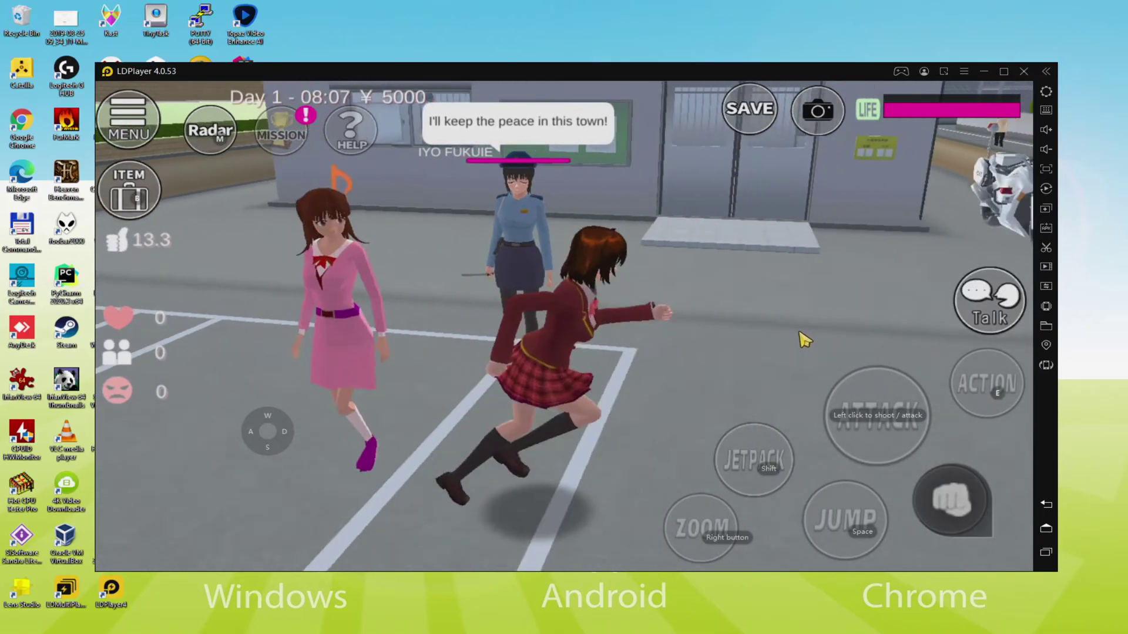
pyautogui.click(987, 311)
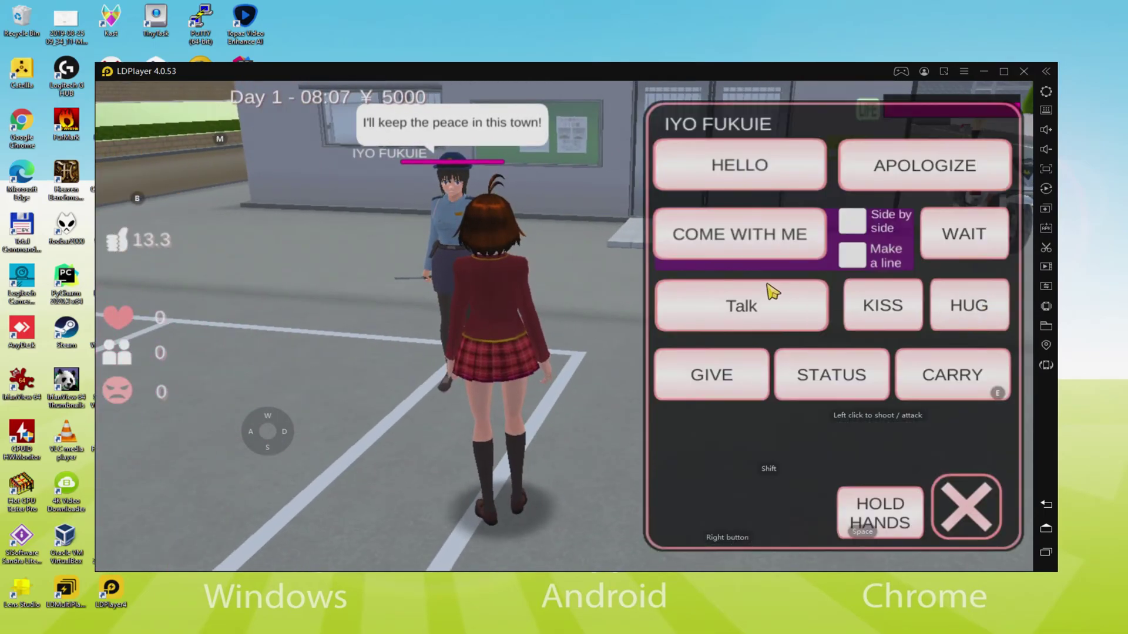
pyautogui.click(741, 170)
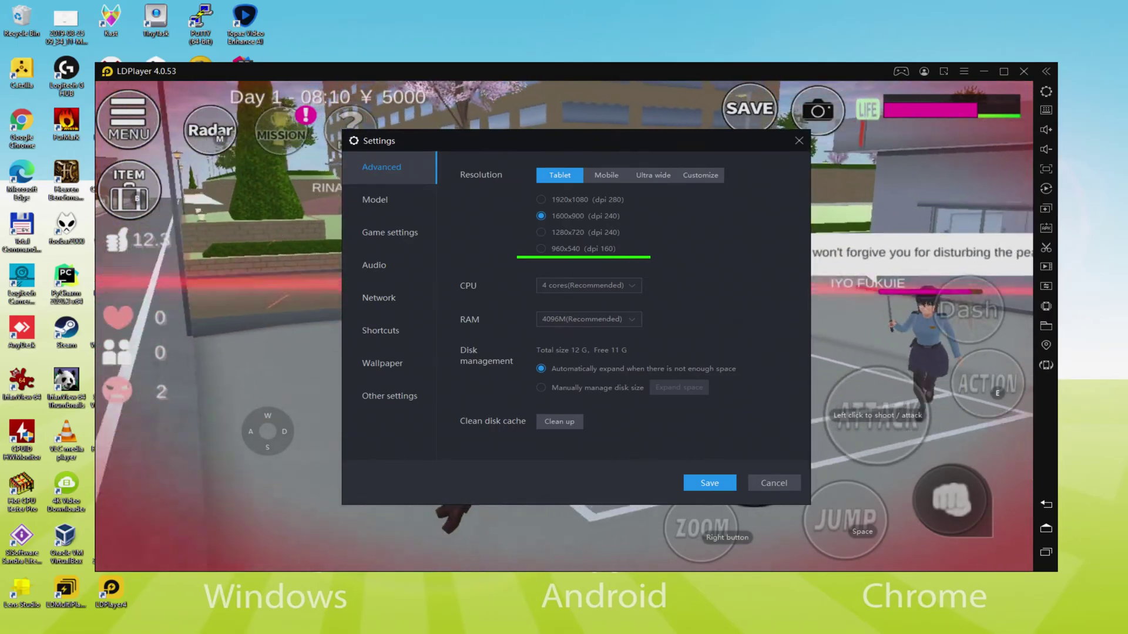
# Step: Select the 960x540 (dpi 160) resolution in LDPlayer's Advanced settings
pyautogui.click(565, 249)
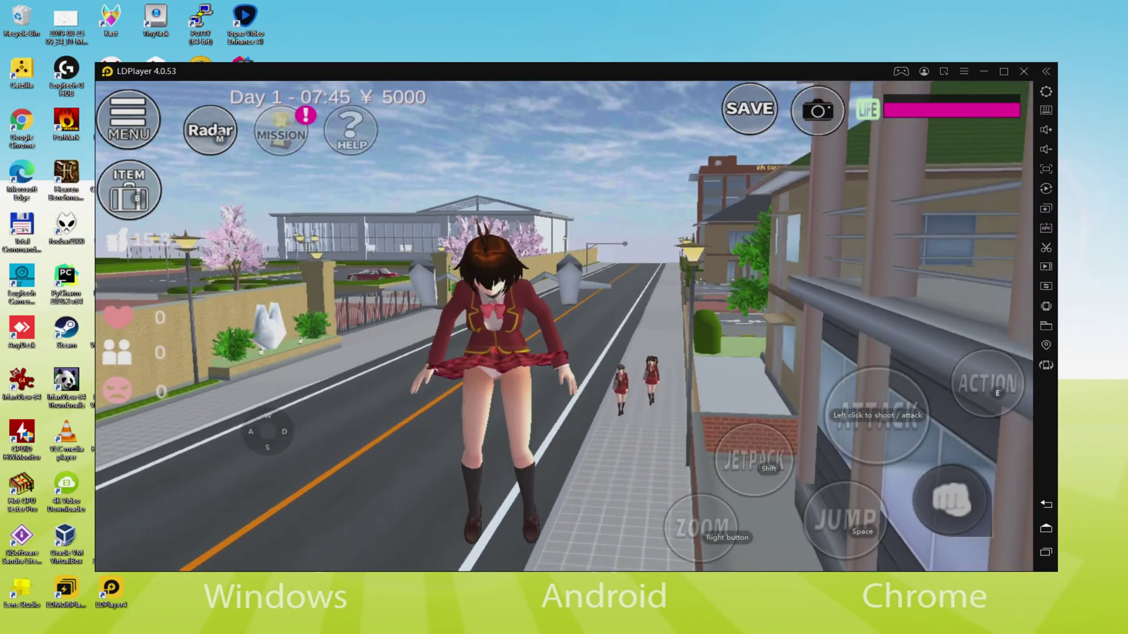
# Step: Walk the character forward along the sidewalk toward the schoolgirl
pyautogui.press('w')
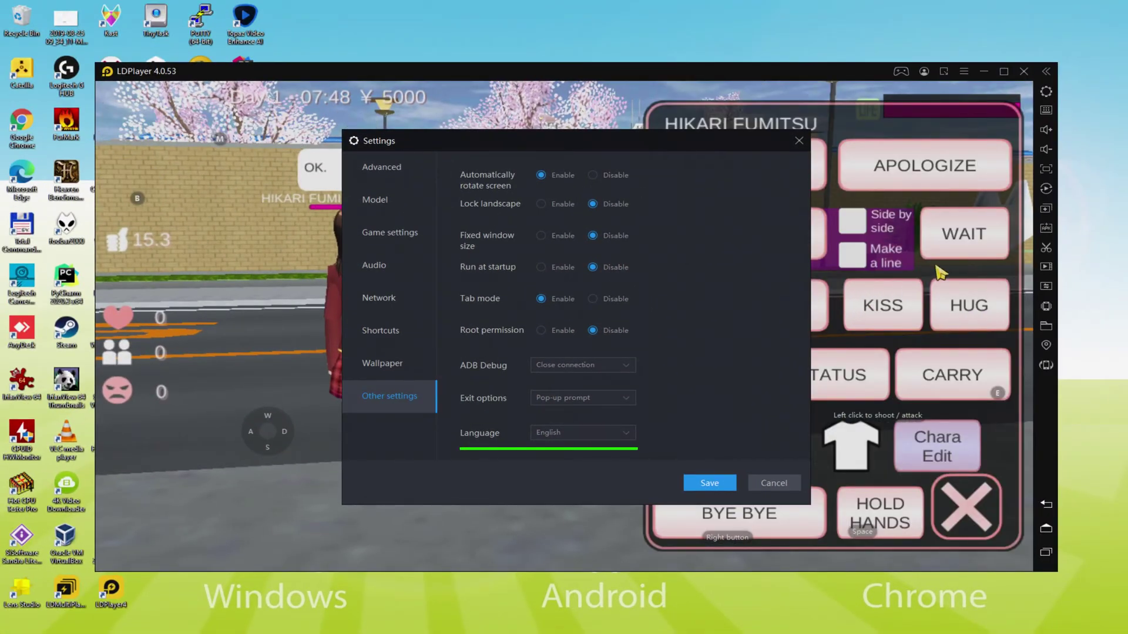
# Step: Interact with the schoolgirl to reach 15.4 likeability, then show her compliment list
pyautogui.click(975, 302)
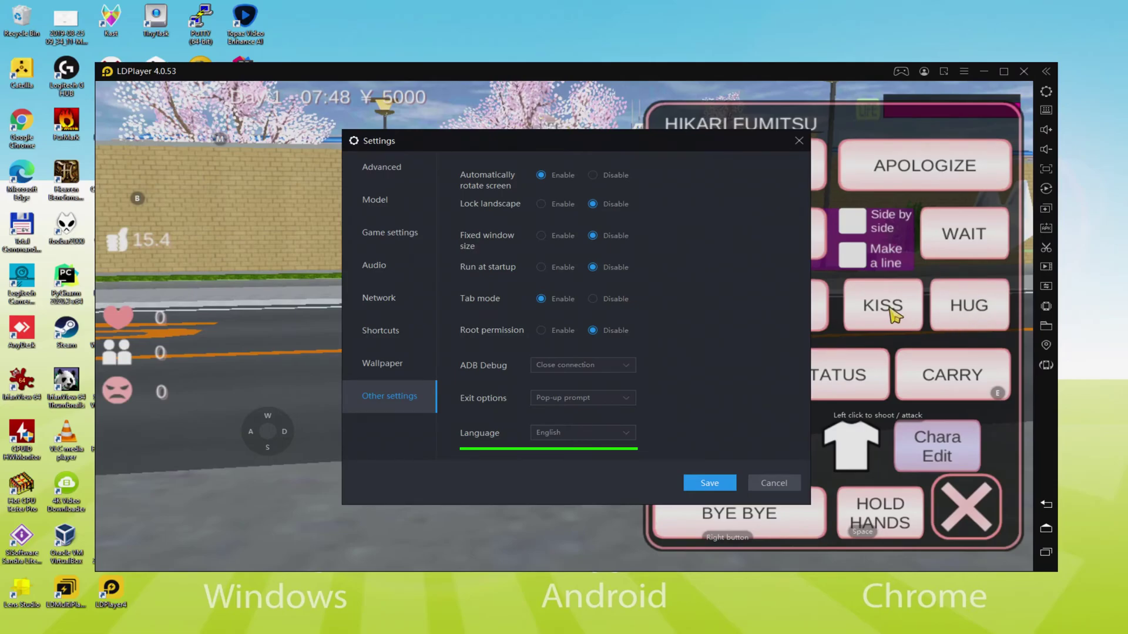
pyautogui.click(893, 314)
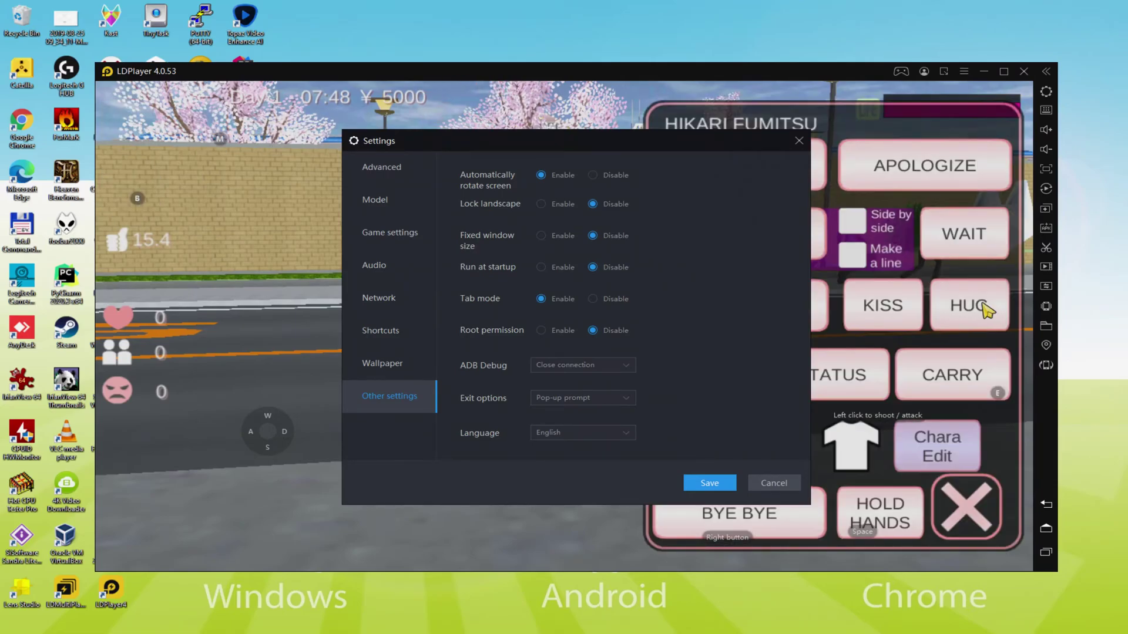
pyautogui.click(897, 300)
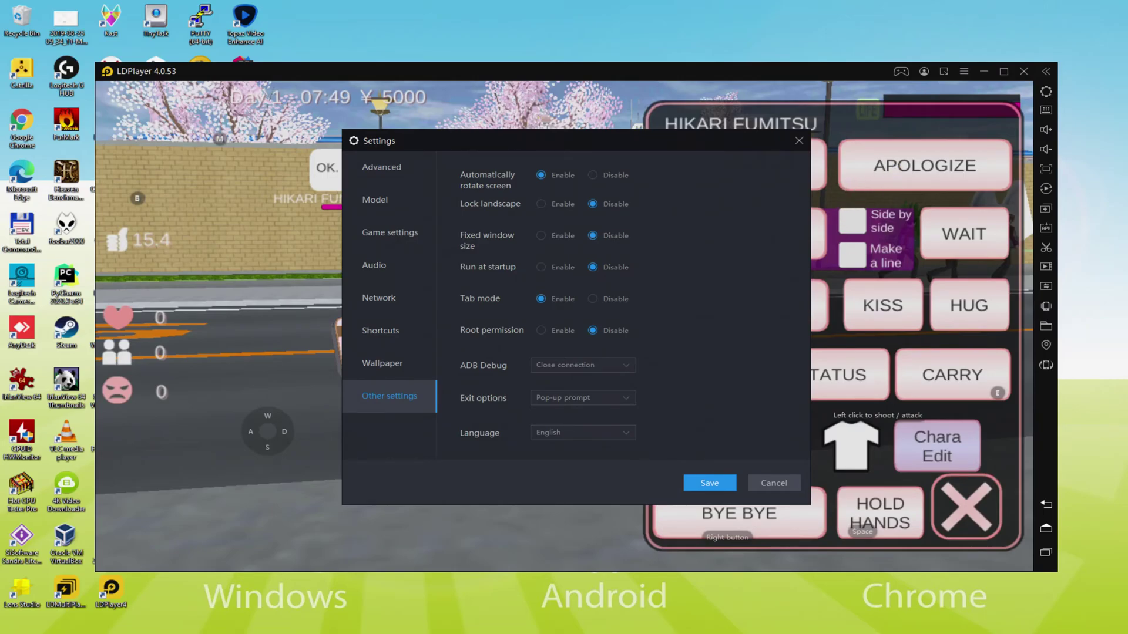
pyautogui.click(993, 310)
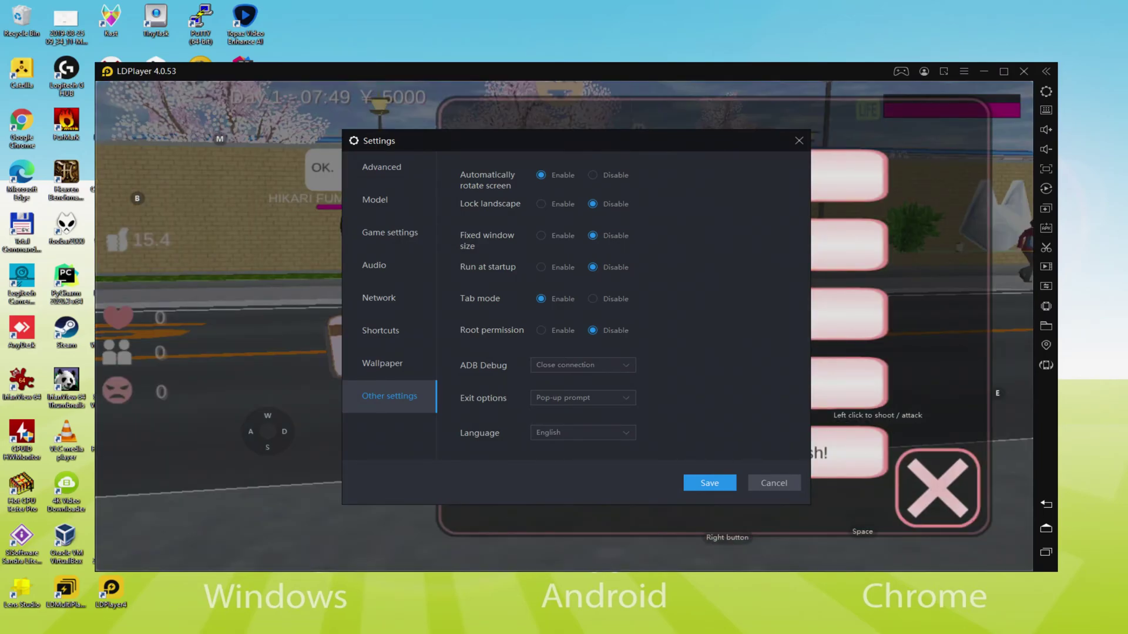
# Step: Close the emulator settings and compliment her with 'I respect you.' and 'You are in good shape.'
pyautogui.press('Escape')
pyautogui.click(707, 247)
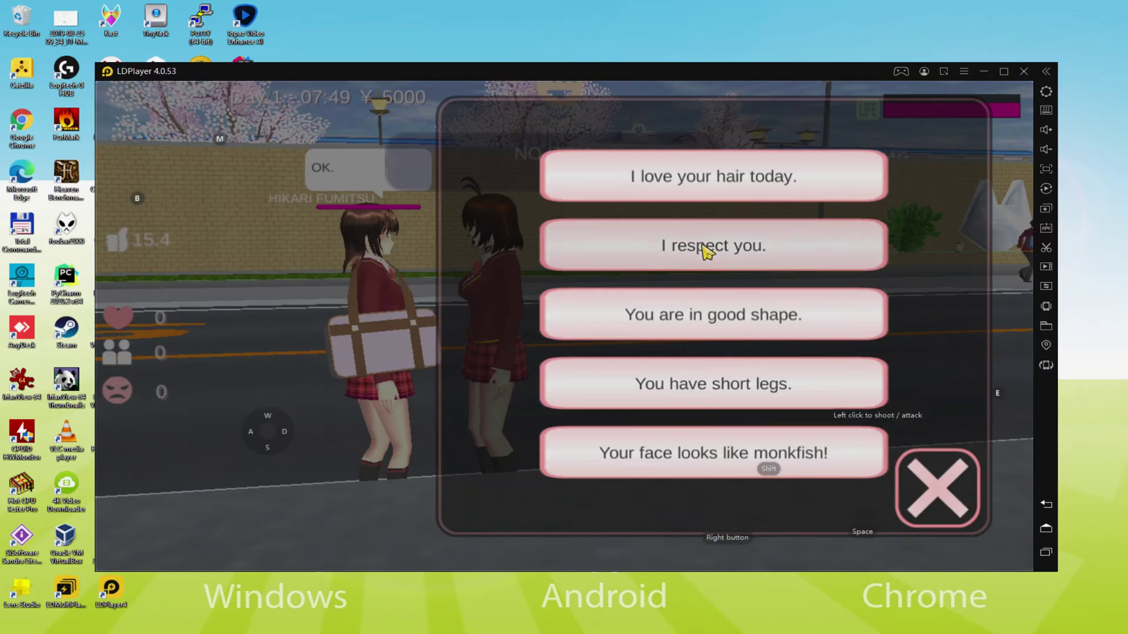
pyautogui.click(966, 308)
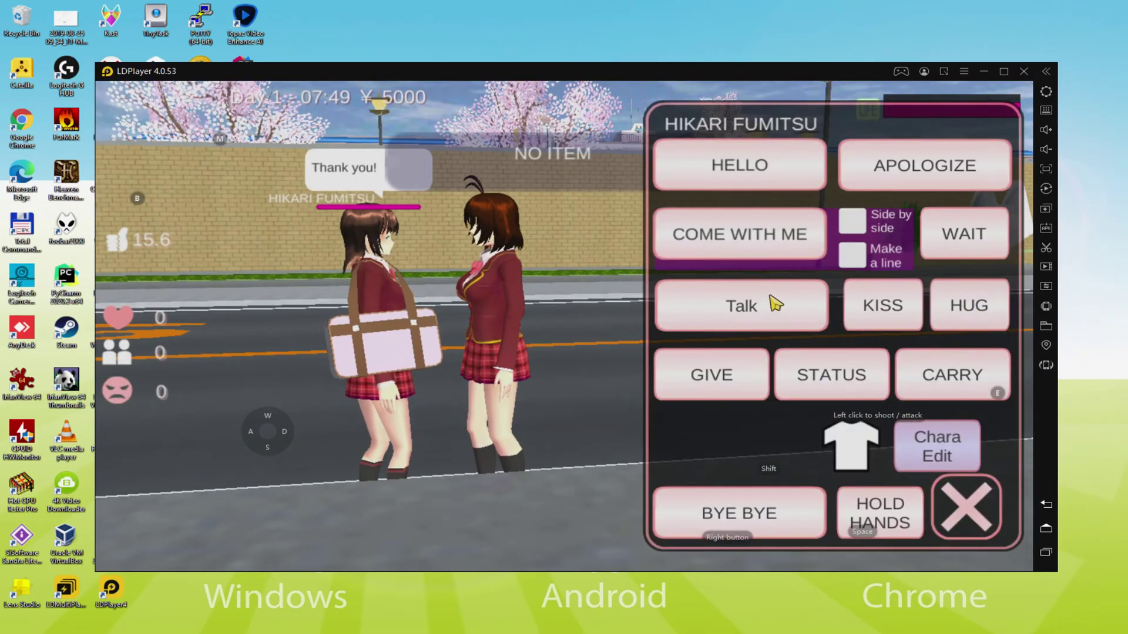
pyautogui.click(766, 302)
pyautogui.click(728, 201)
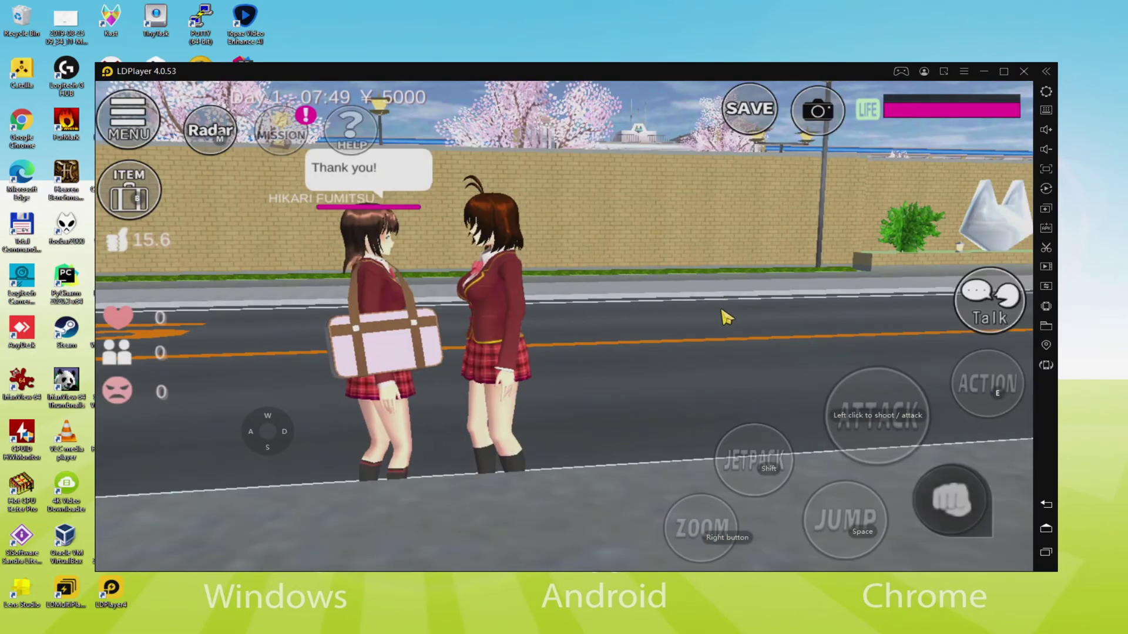
# Step: Check the trophy mission list, then hug the schoolgirl and view her status at 15.9 likeability
pyautogui.click(287, 138)
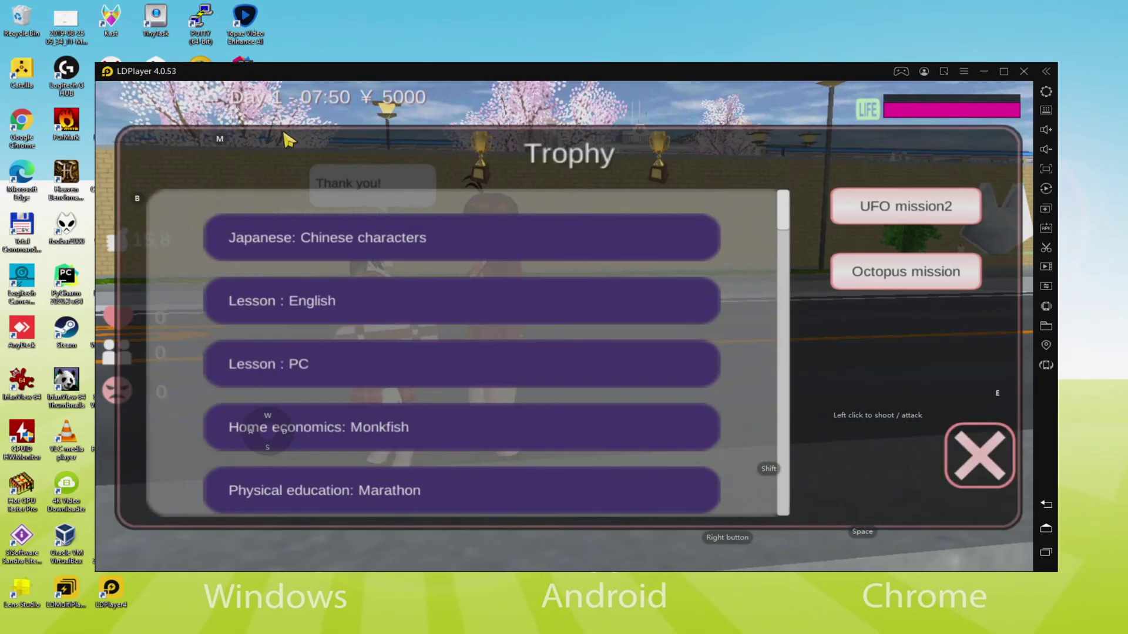
pyautogui.click(1001, 481)
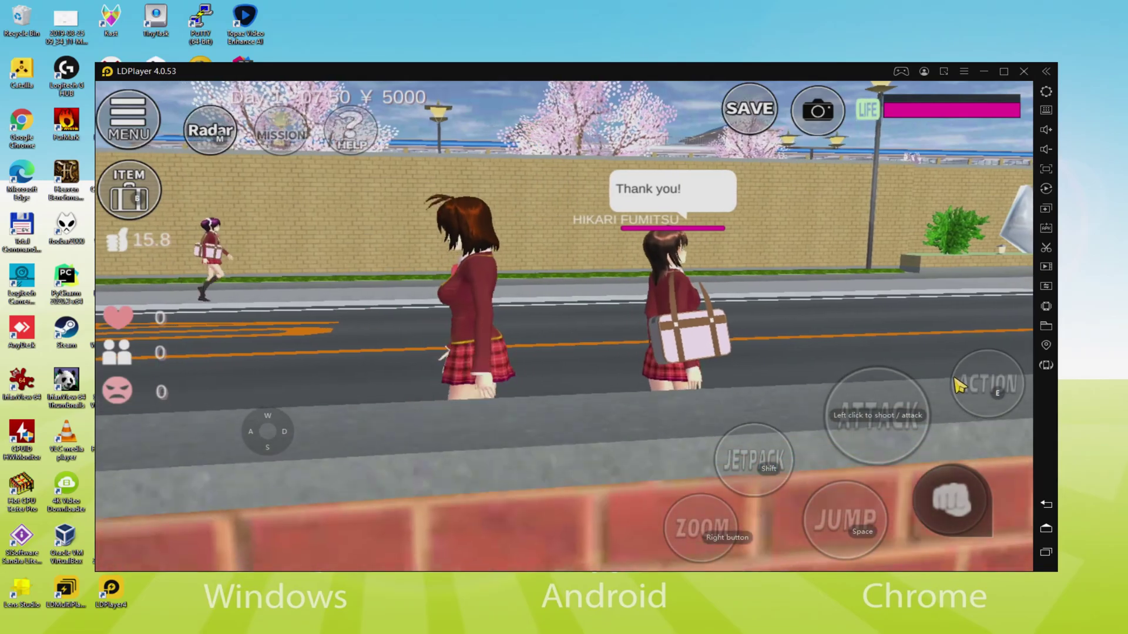
pyautogui.click(990, 313)
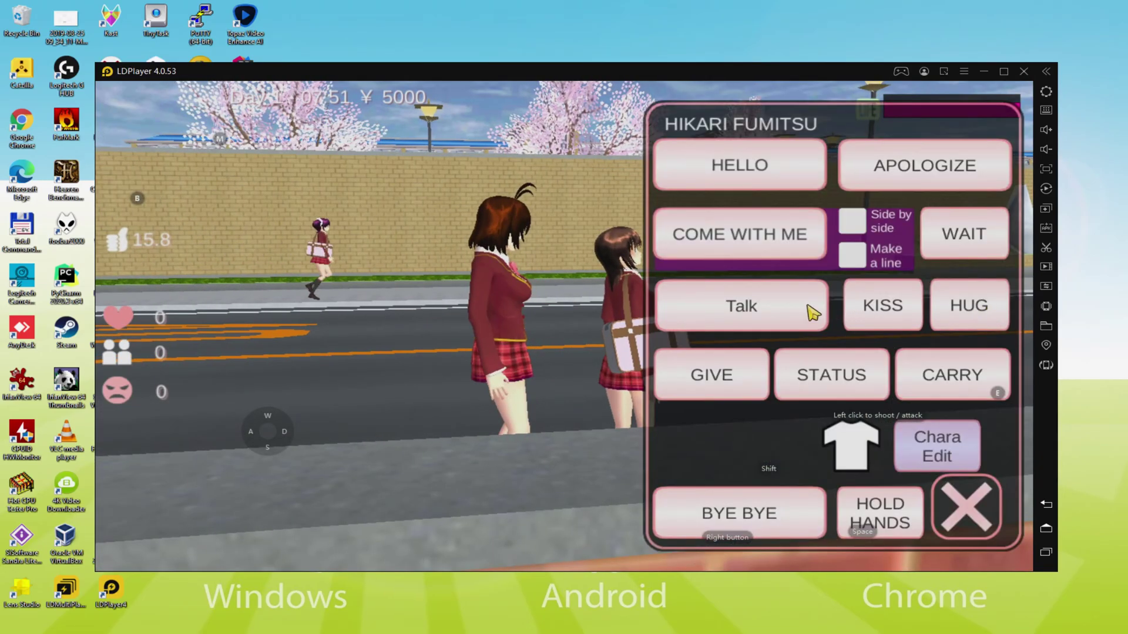
pyautogui.click(951, 315)
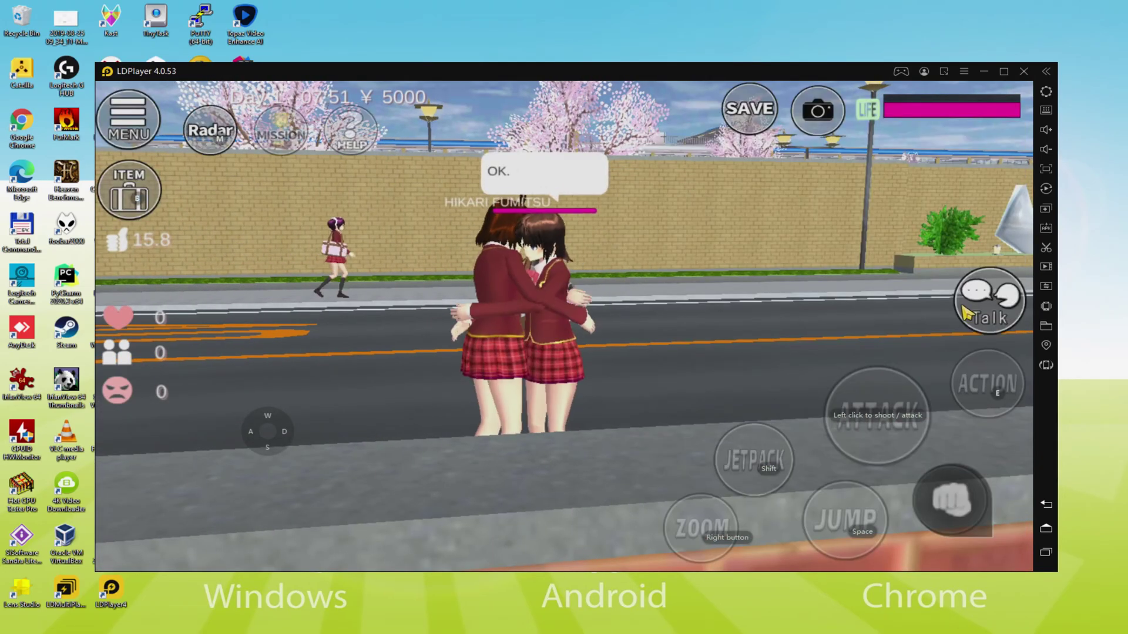
pyautogui.click(992, 314)
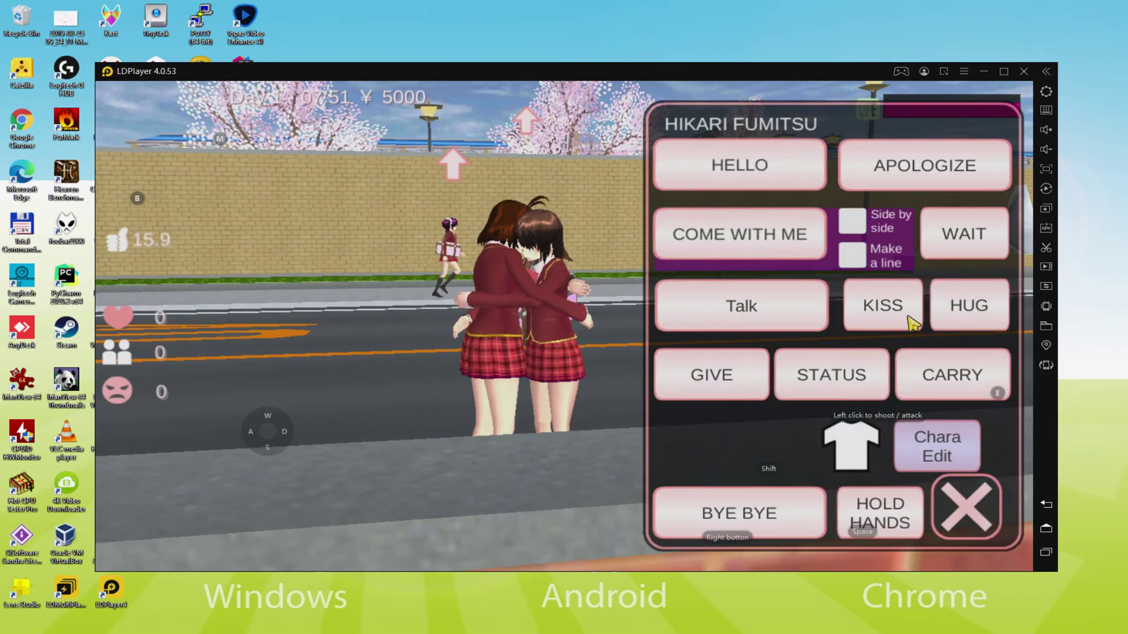
pyautogui.click(860, 374)
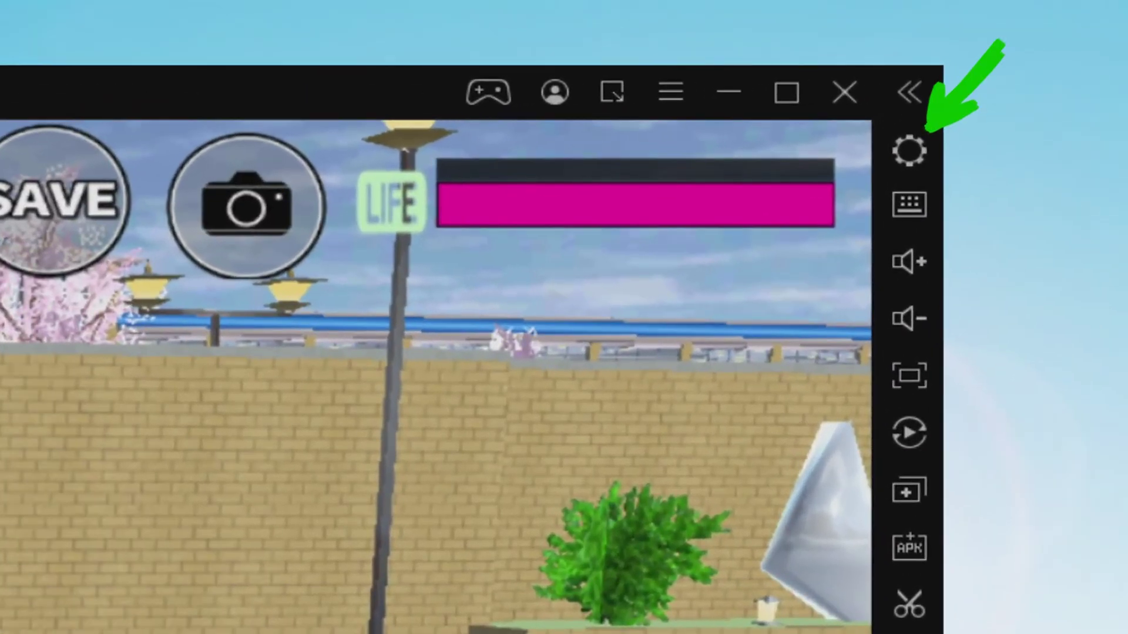